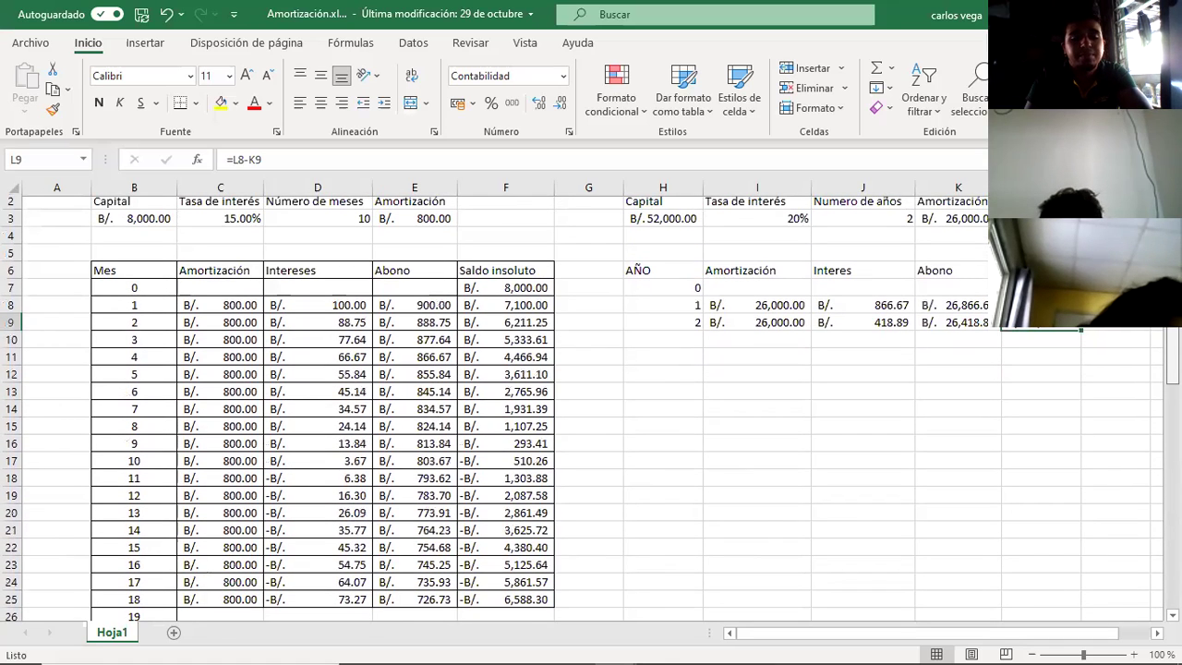
Apply all borders to the loan data block with capital, interest rate, months and amortization in B2:E3.
{"action": "scroll", "coordinate": [730, 541], "scroll_direction": "up", "scroll_amount": 1}
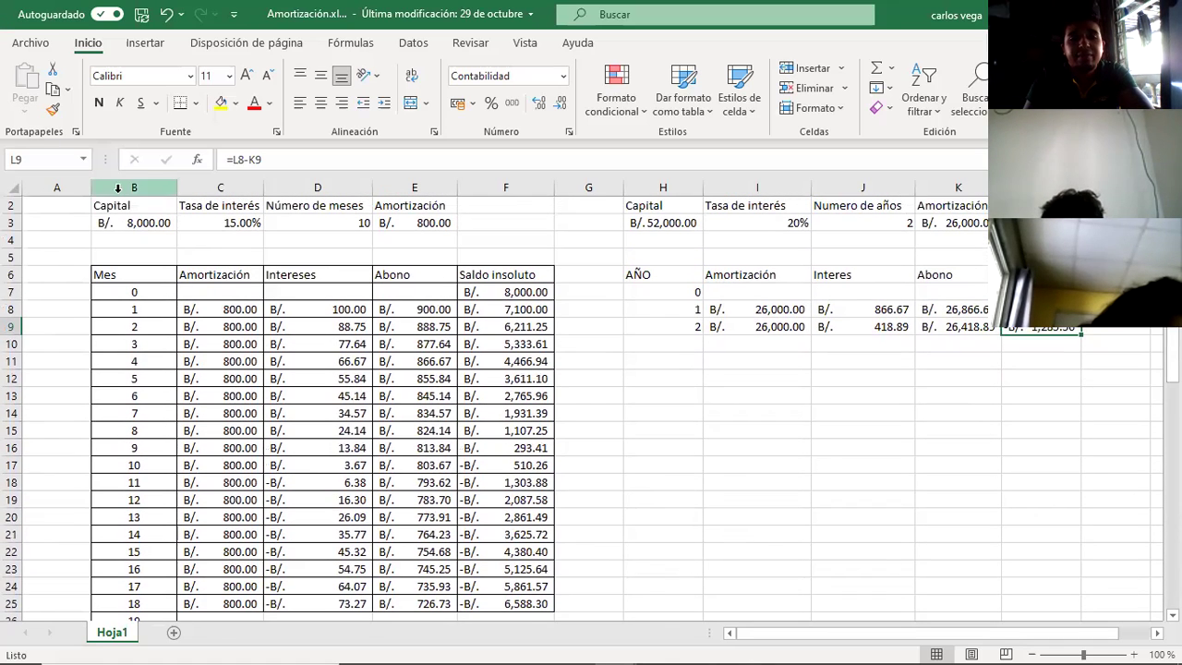
{"action": "left_click_drag", "start_coordinate": [110, 202], "coordinate": [410, 221]}
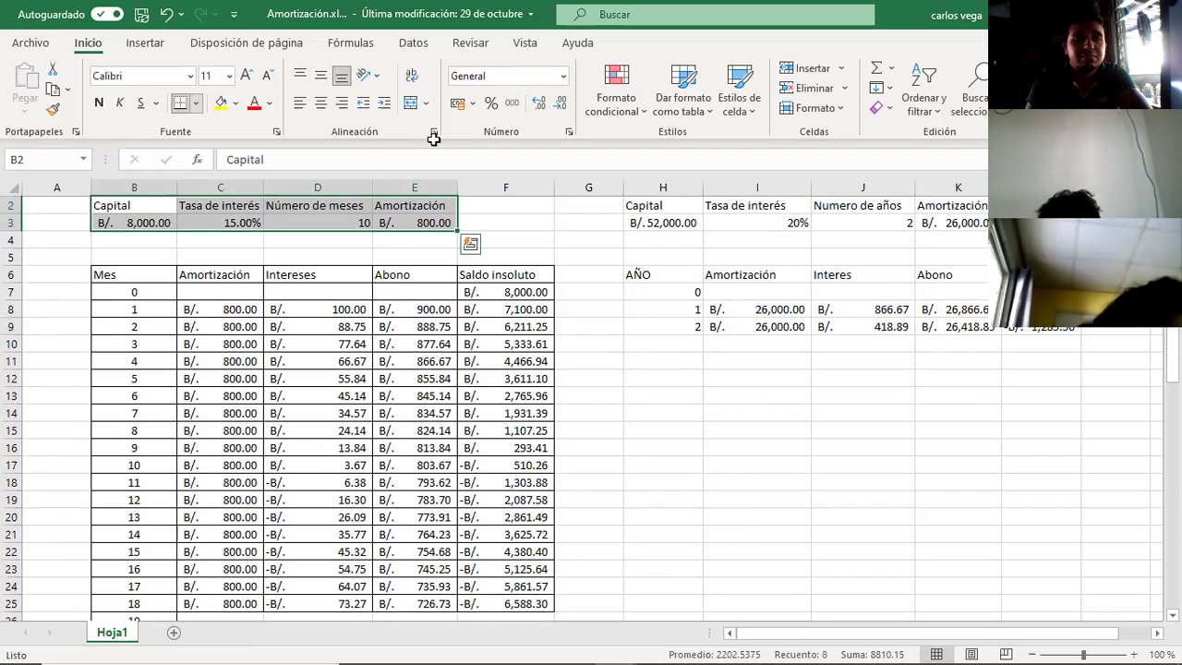
{"action": "left_click", "coordinate": [288, 277]}
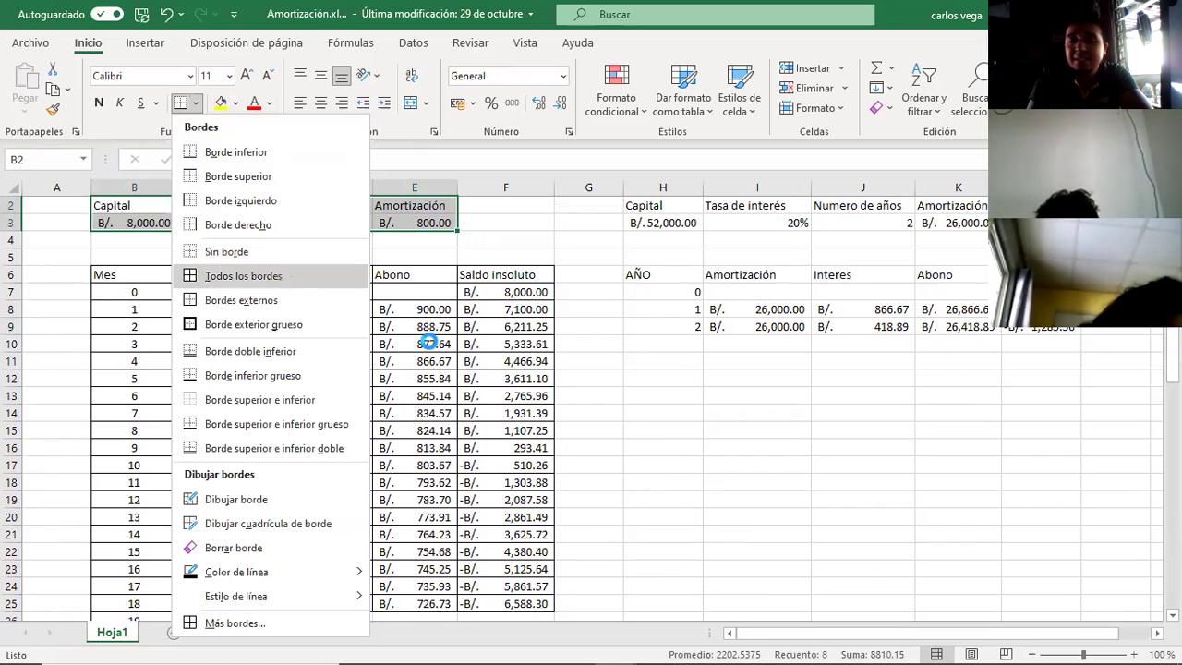
{"action": "left_click_drag", "start_coordinate": [139, 275], "coordinate": [519, 572]}
{"action": "left_click", "coordinate": [640, 536]}
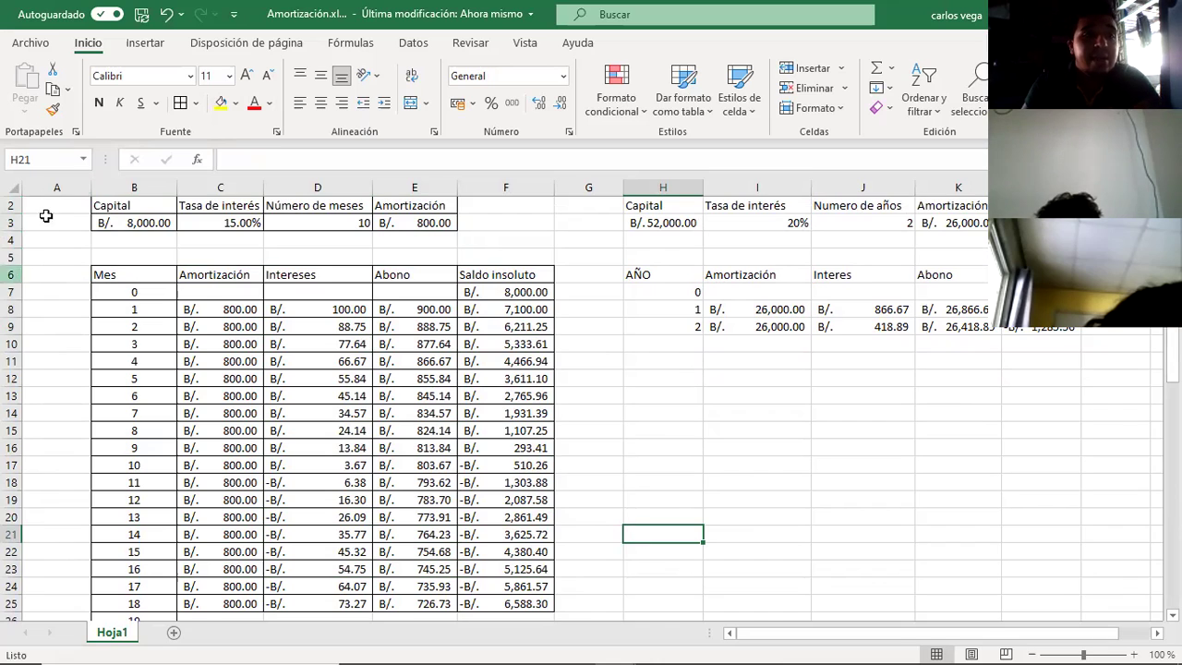
Review the workbook's export options, including creating a PDF/XPS document and changing the file type.
{"action": "left_click", "coordinate": [53, 51]}
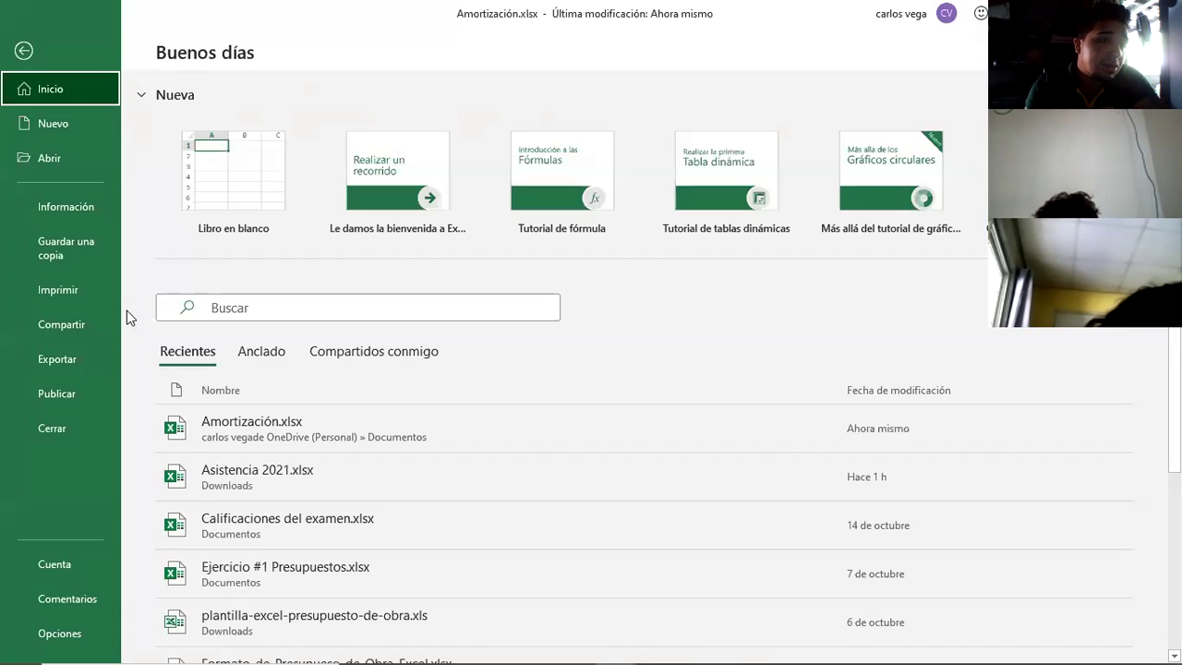
{"action": "left_click", "coordinate": [72, 355]}
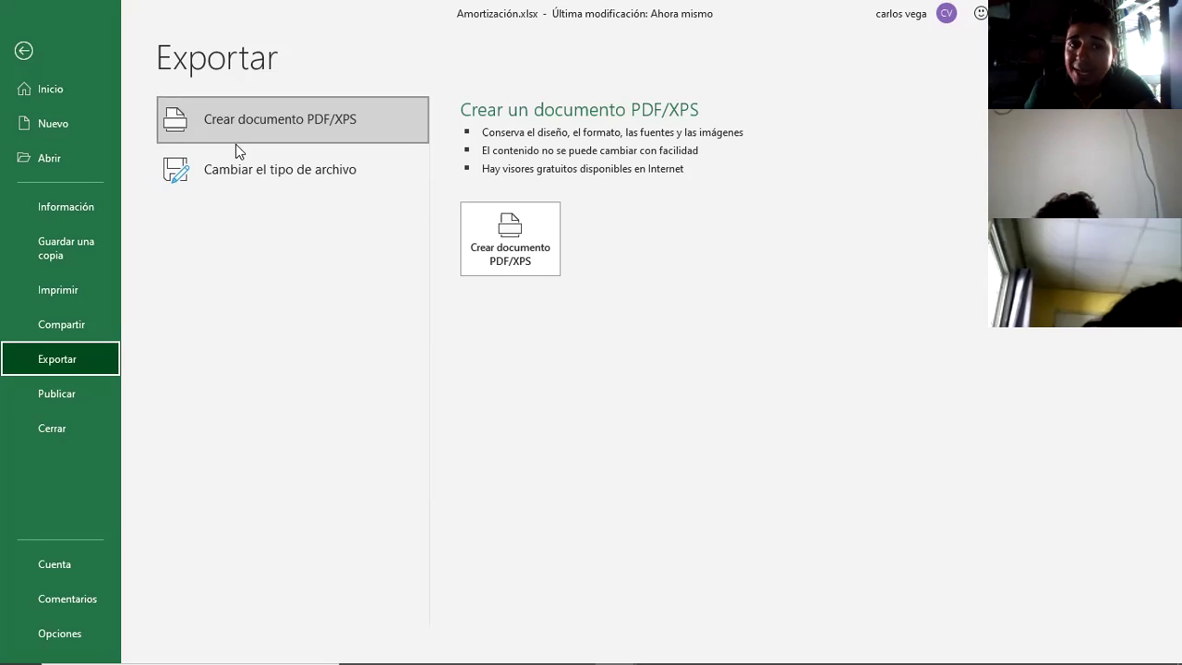
{"action": "left_click", "coordinate": [315, 182]}
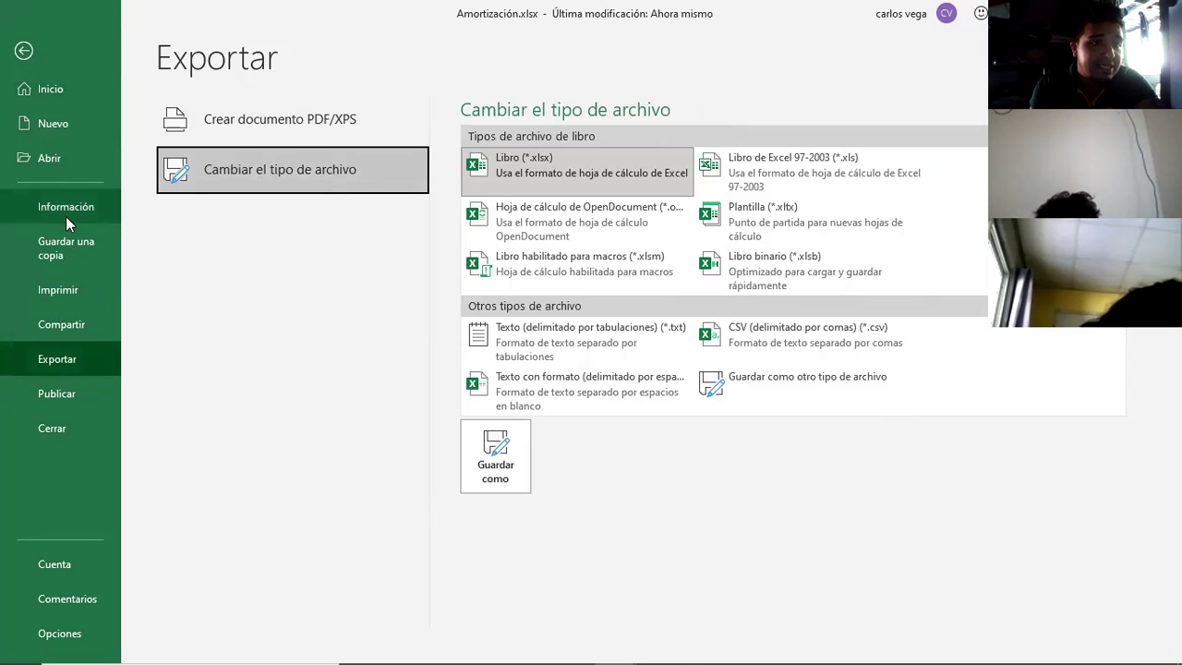
{"action": "left_click", "coordinate": [29, 57]}
{"action": "left_click", "coordinate": [31, 43]}
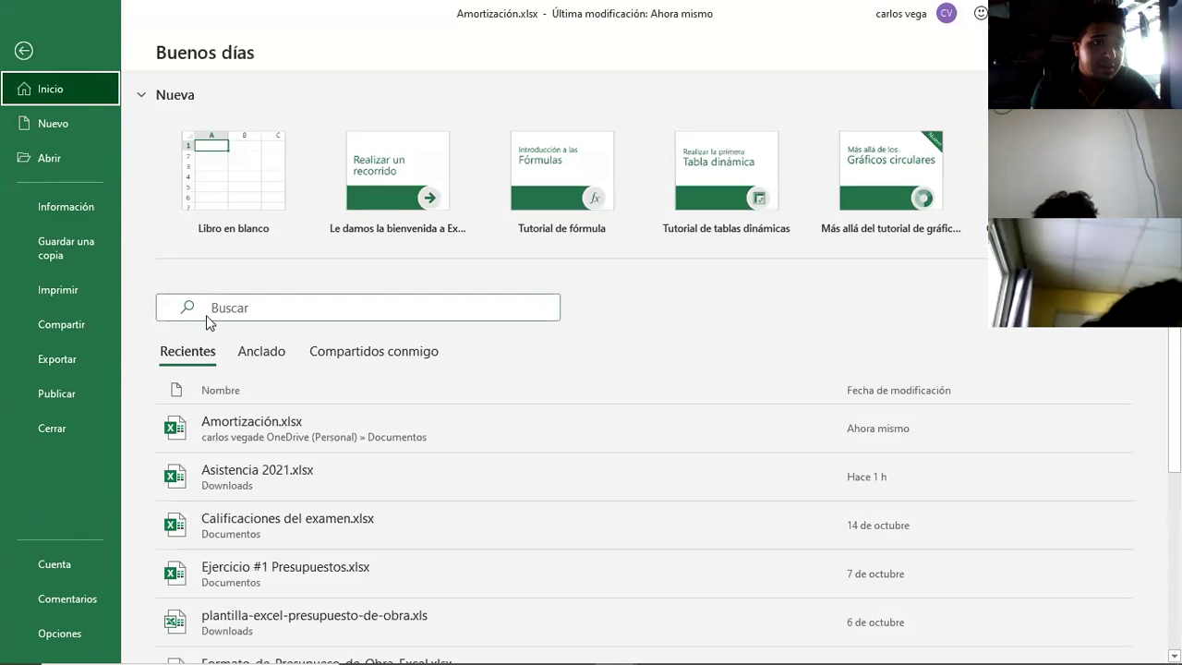
Review the file formats available for saving a copy on this PC, and the PDF/XPS export option.
{"action": "left_click", "coordinate": [90, 257]}
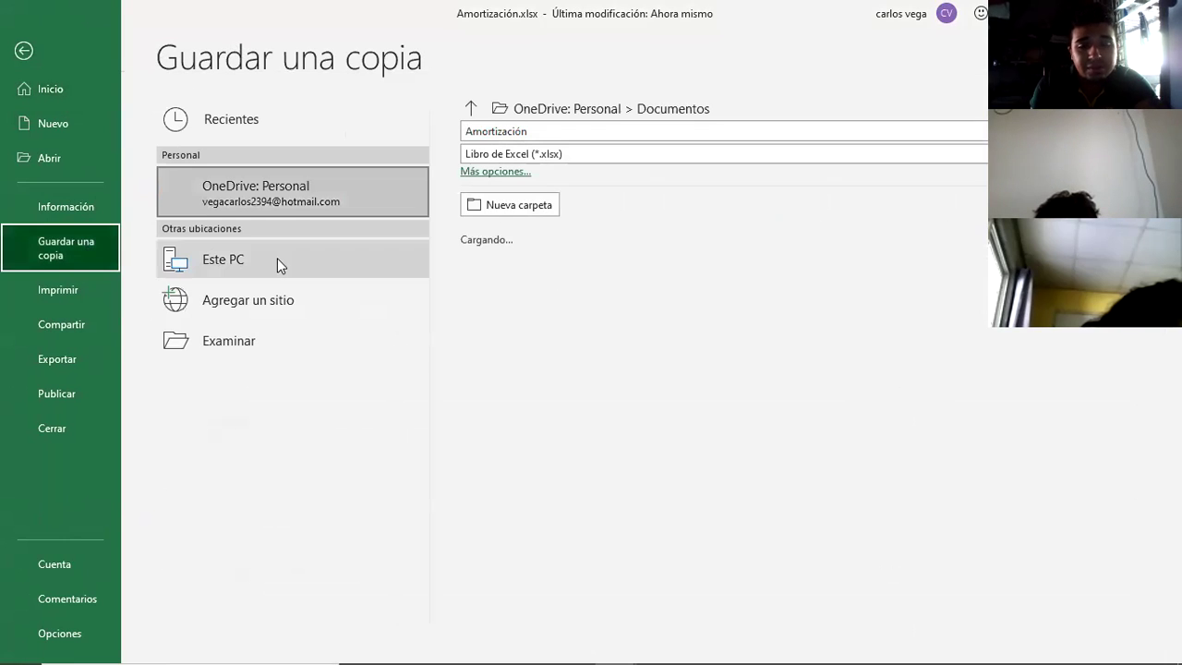
{"action": "left_click", "coordinate": [279, 261]}
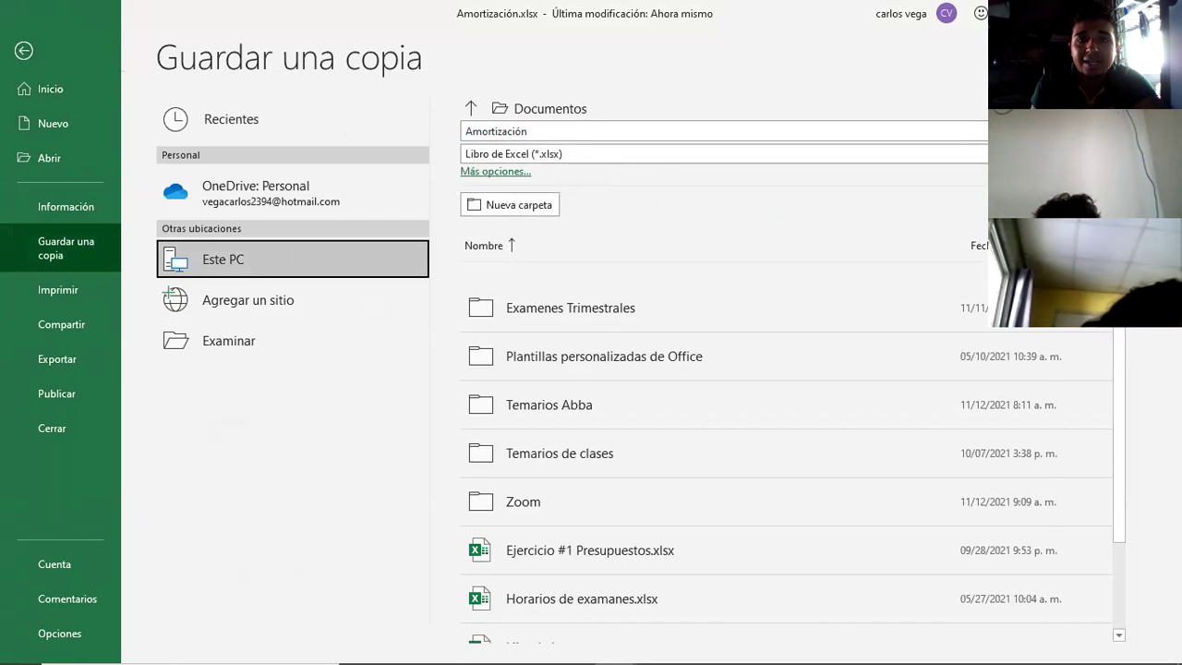
{"action": "left_click", "coordinate": [978, 154]}
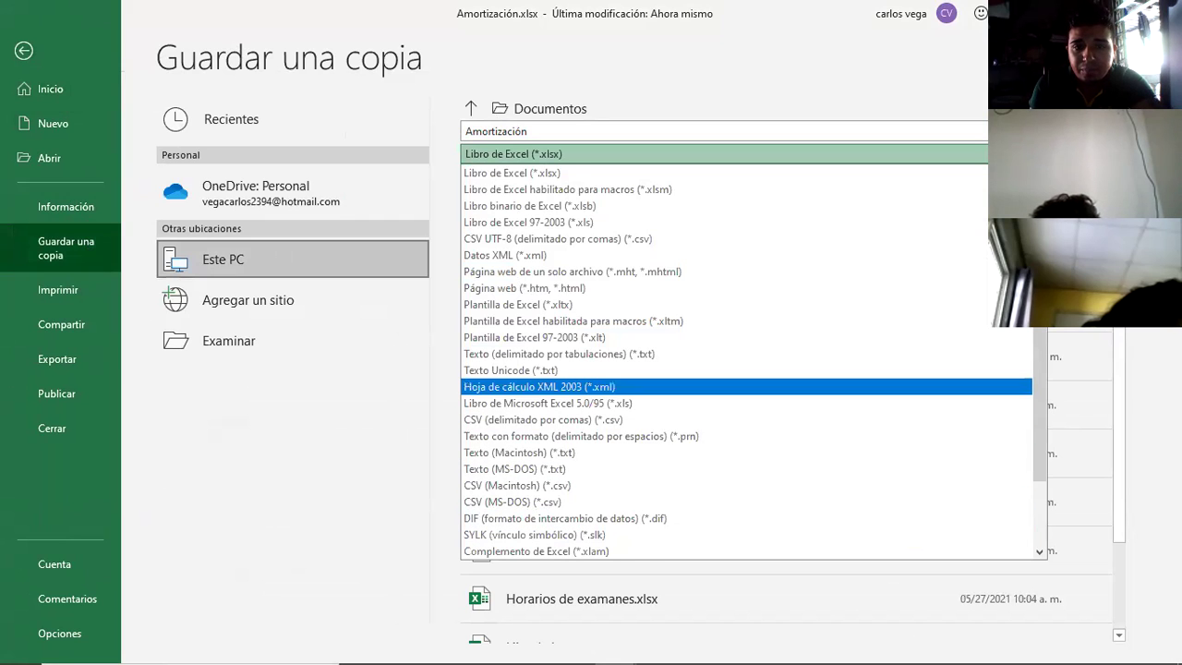
{"action": "scroll", "coordinate": [591, 386], "scroll_direction": "down", "scroll_amount": 2}
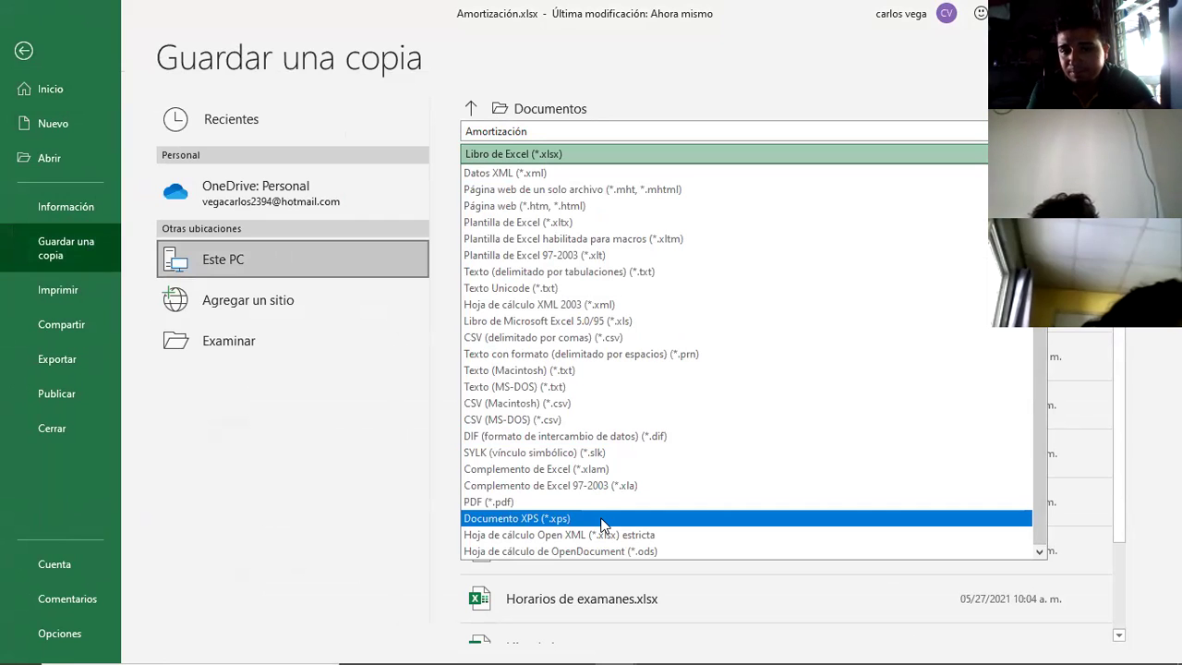
{"action": "left_click", "coordinate": [332, 490]}
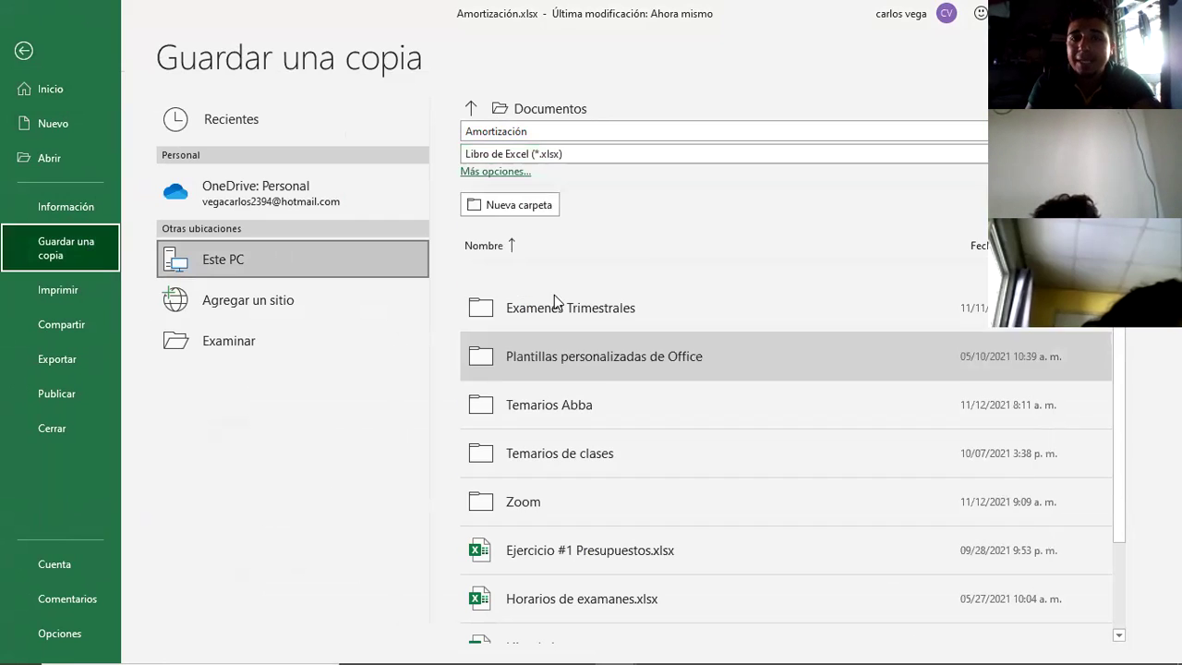
{"action": "left_click", "coordinate": [87, 348]}
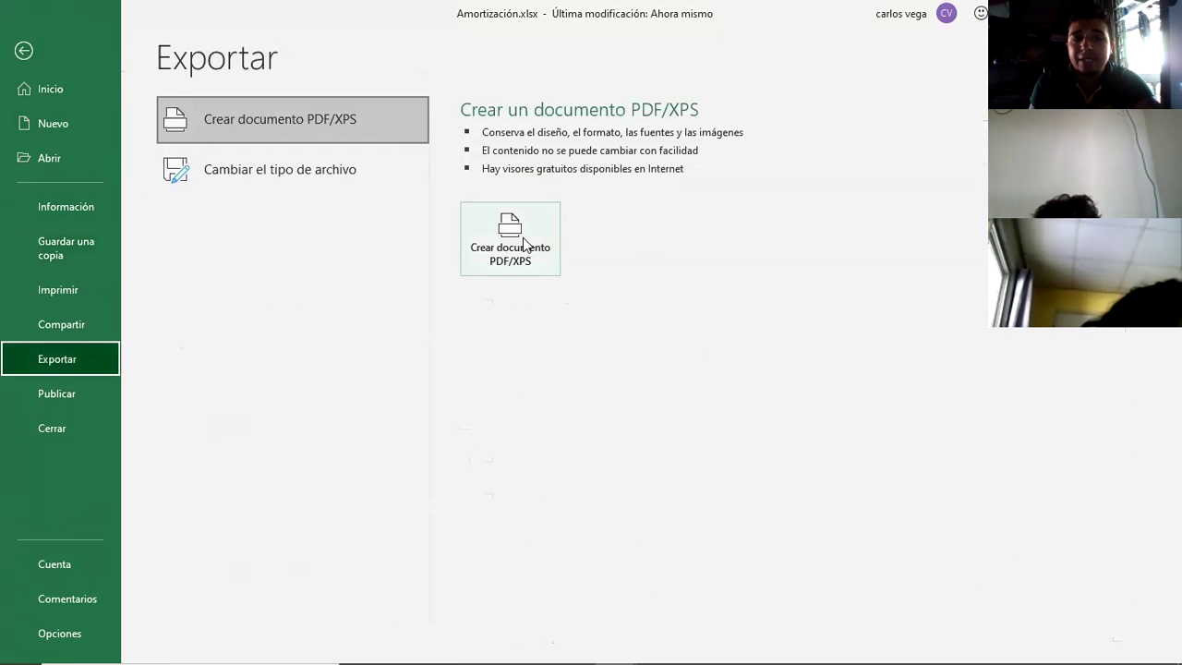
{"action": "left_click", "coordinate": [21, 50]}
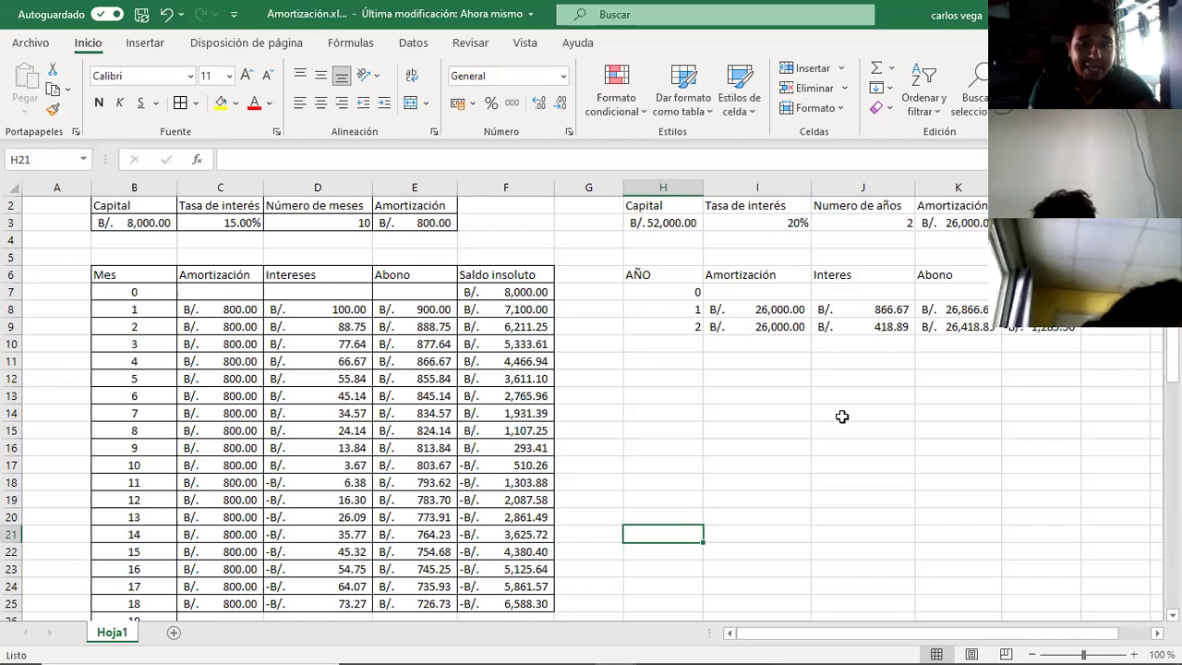
Examine the monthly amortization table from its header row through month 18.
{"action": "left_click", "coordinate": [772, 416]}
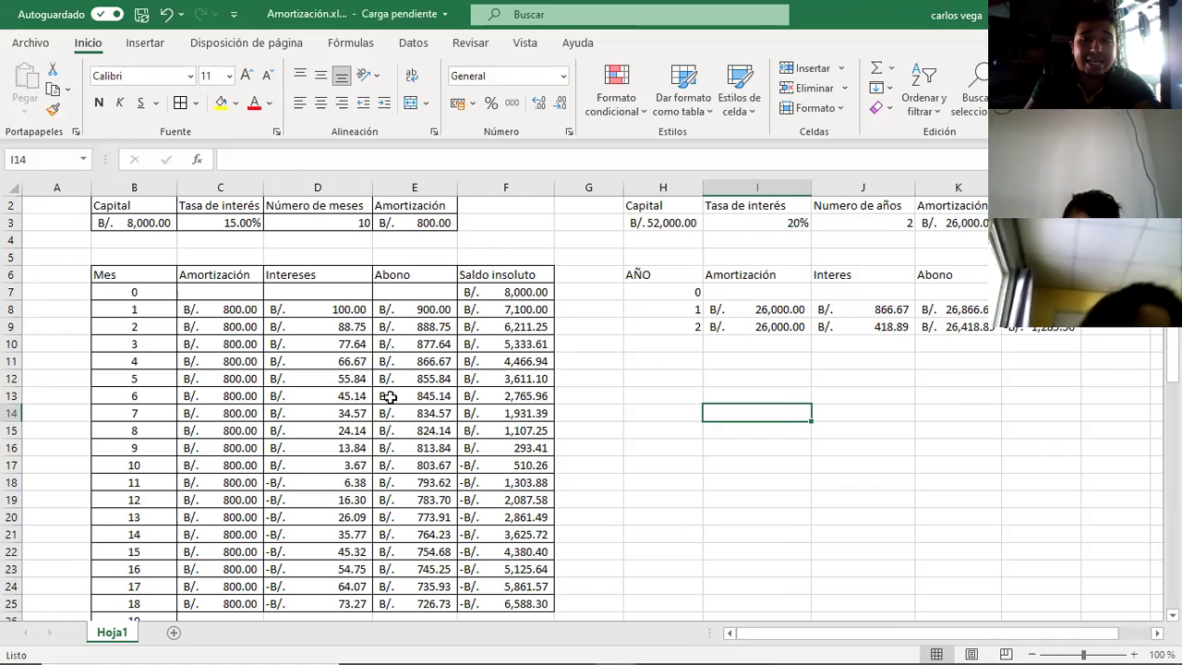
{"action": "left_click", "coordinate": [368, 449]}
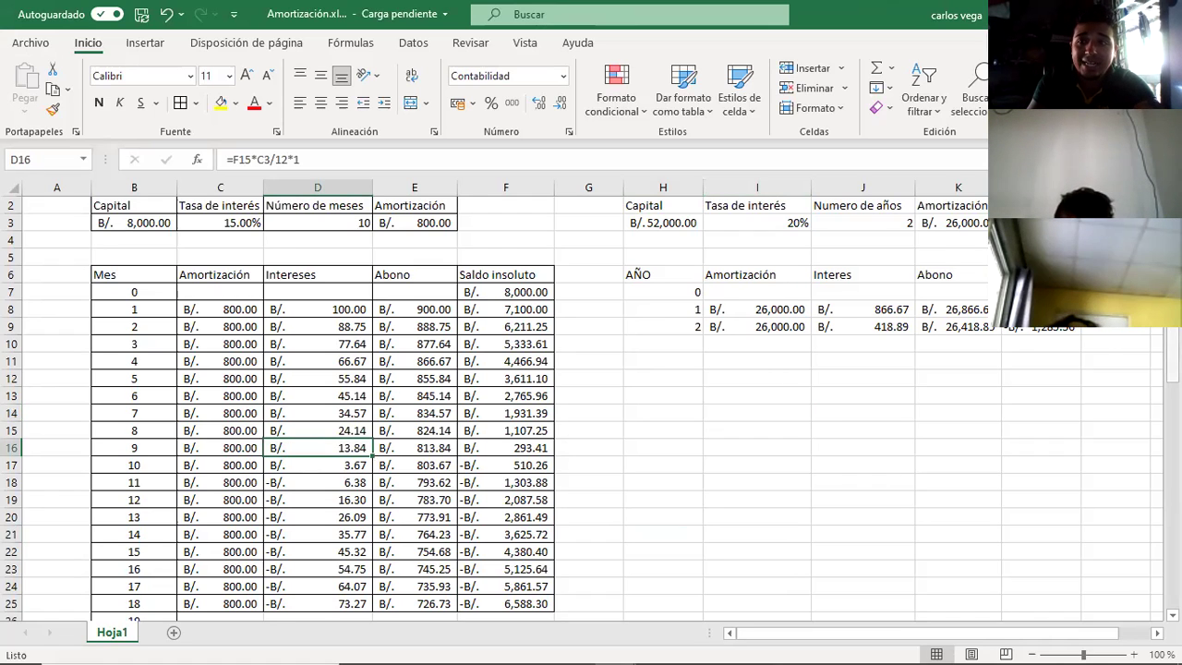
{"action": "scroll", "coordinate": [590, 409], "scroll_direction": "up", "scroll_amount": 1}
{"action": "left_click", "coordinate": [622, 409]}
{"action": "left_click", "coordinate": [311, 389]}
{"action": "left_click", "coordinate": [83, 331]}
{"action": "left_click_drag", "start_coordinate": [144, 292], "coordinate": [501, 572]}
{"action": "left_click", "coordinate": [501, 573]}
{"action": "key", "text": "ctrl+Down"}
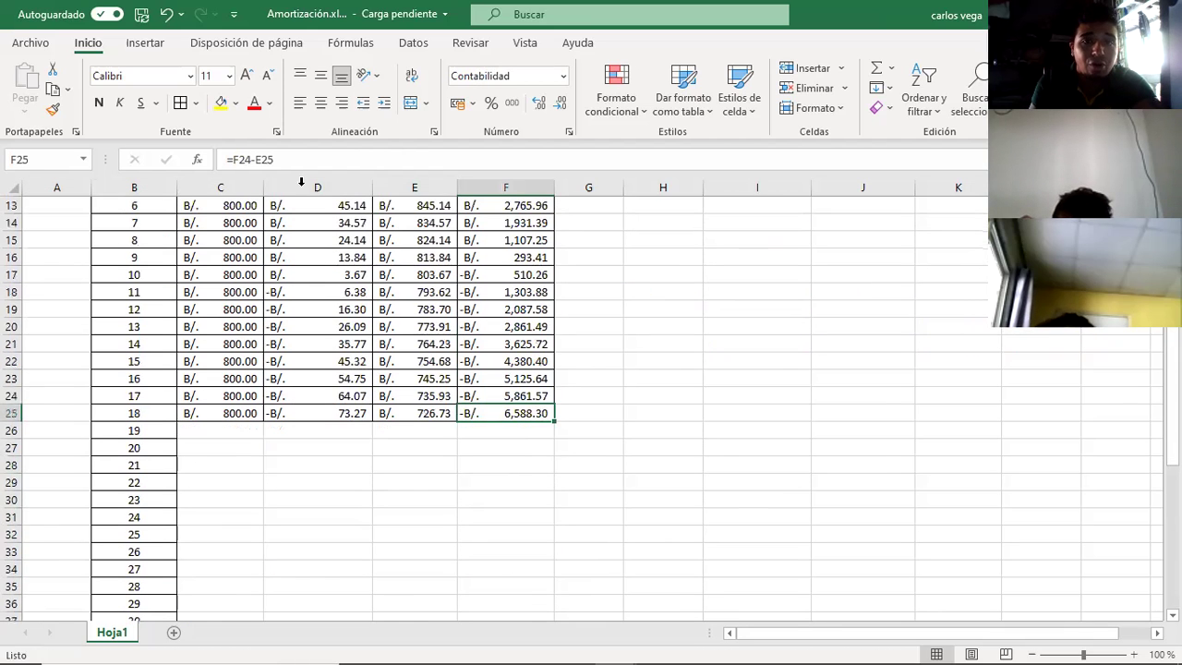
{"action": "left_click", "coordinate": [354, 377]}
{"action": "left_click_drag", "start_coordinate": [148, 412], "coordinate": [472, 241]}
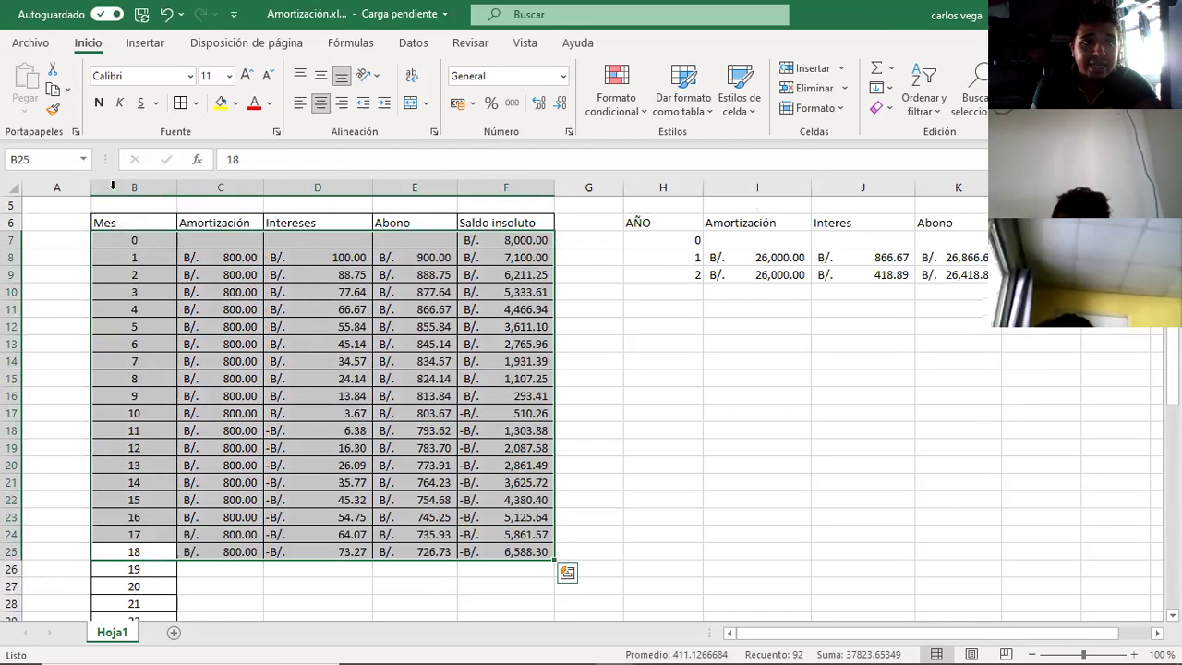
{"action": "right_click", "coordinate": [506, 317]}
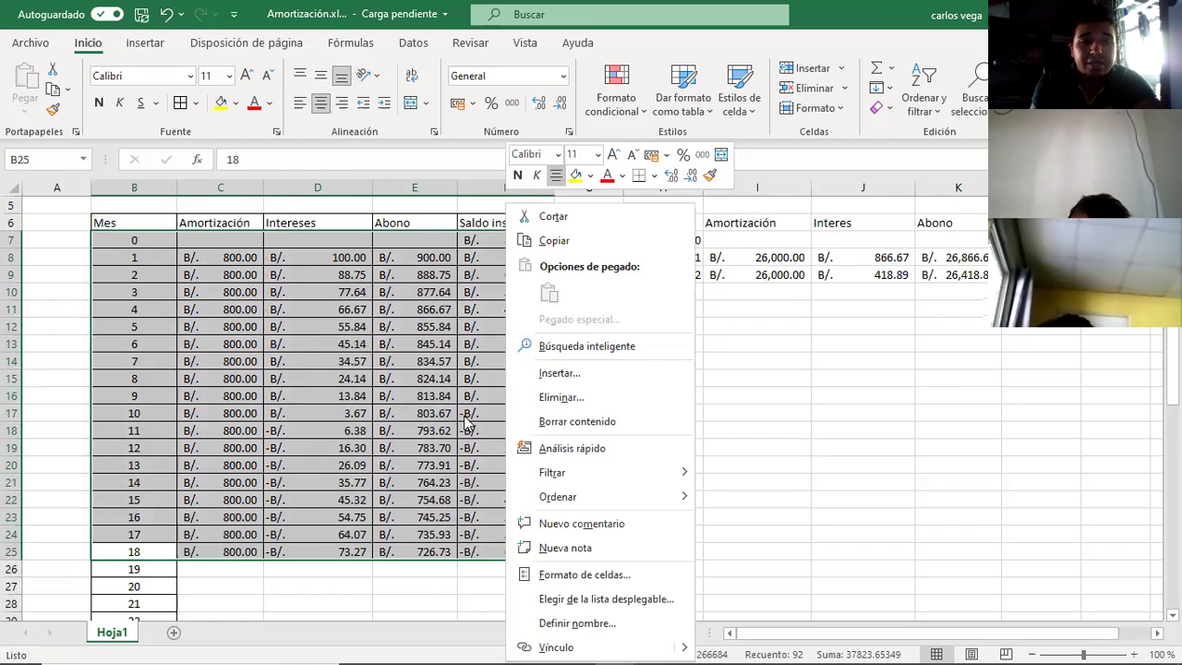
{"action": "key", "text": "Escape"}
{"action": "left_click", "coordinate": [203, 293]}
{"action": "left_click_drag", "start_coordinate": [126, 213], "coordinate": [539, 562]}
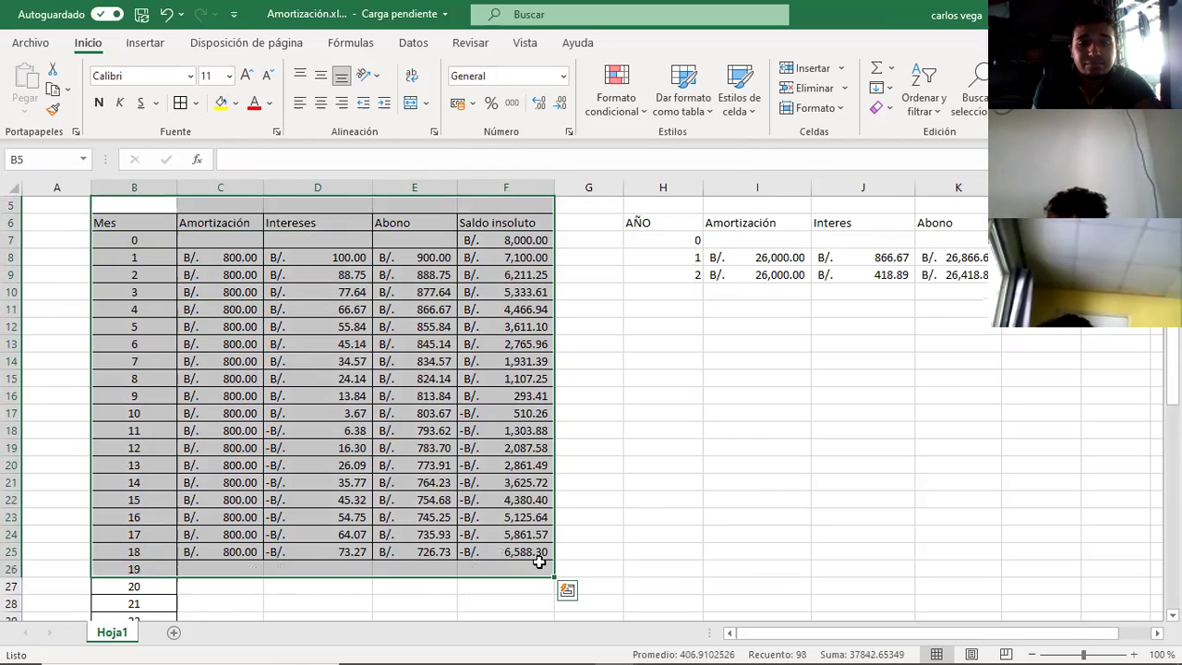
{"action": "left_click", "coordinate": [643, 517]}
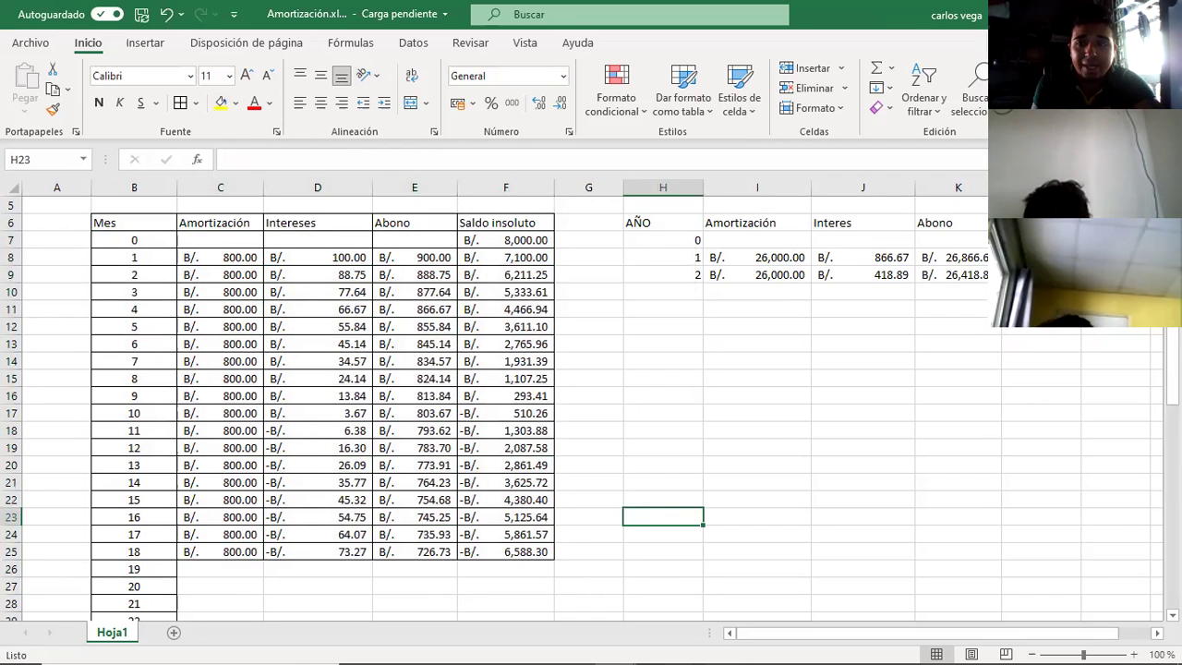
{"action": "scroll", "coordinate": [443, 243], "scroll_direction": "up", "scroll_amount": 2}
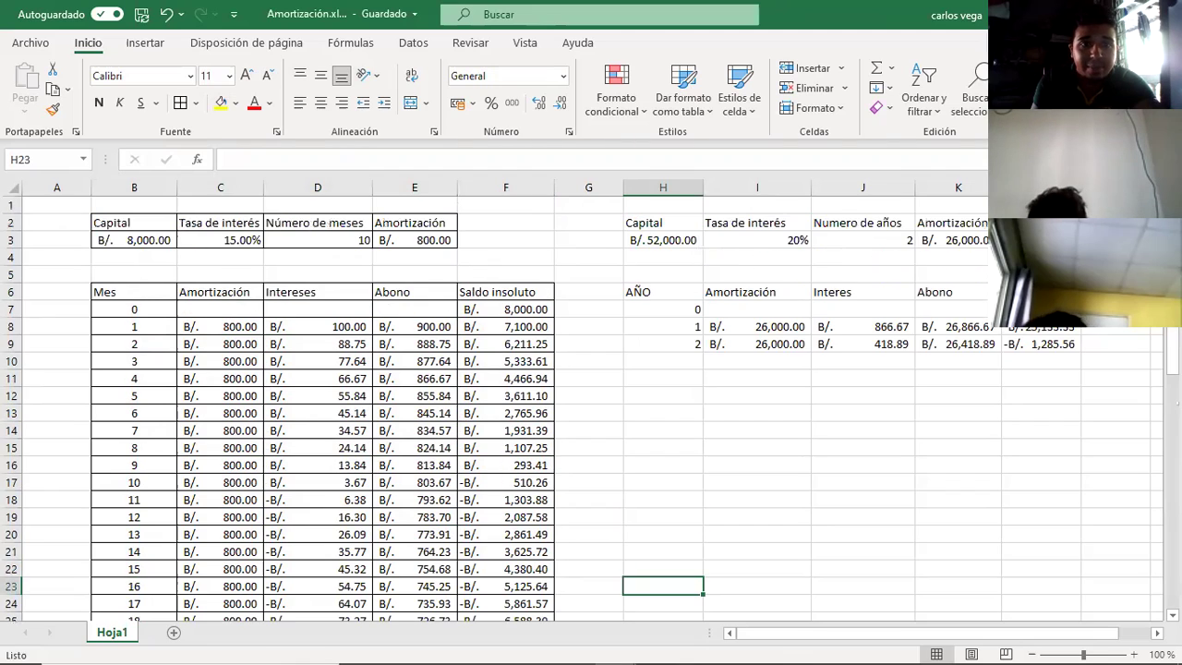
Inspect the amortization formula in E3 and look through the Mes and Saldo insoluto columns of the monthly table.
{"action": "double_click", "coordinate": [442, 243]}
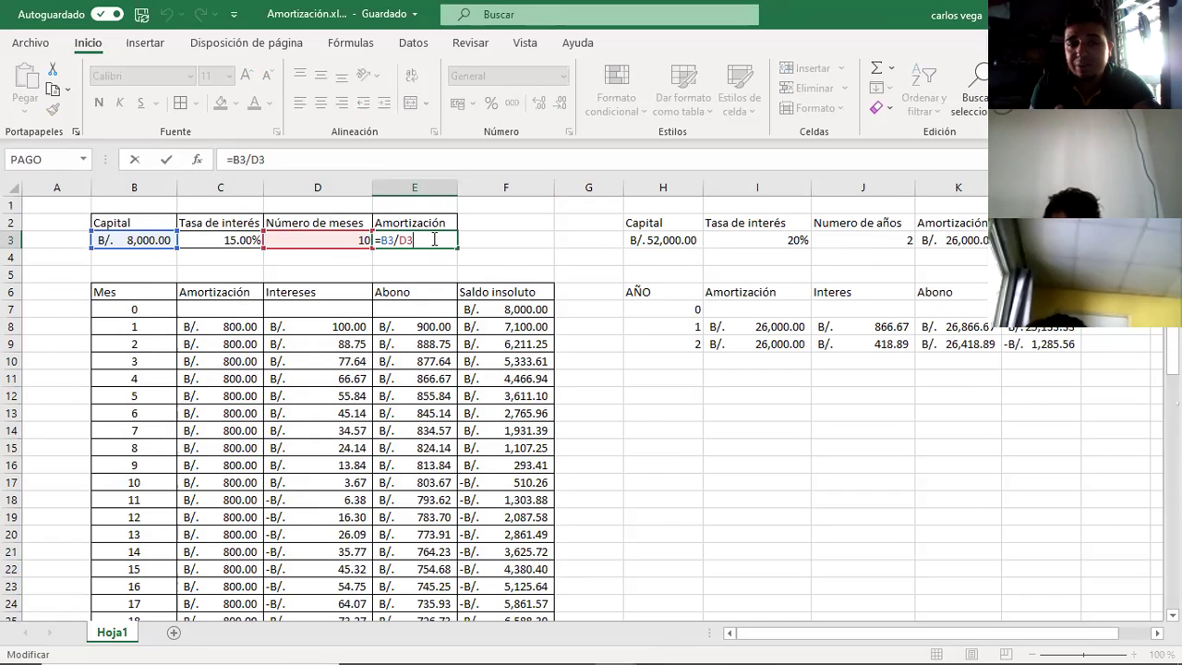
{"action": "left_click", "coordinate": [471, 378]}
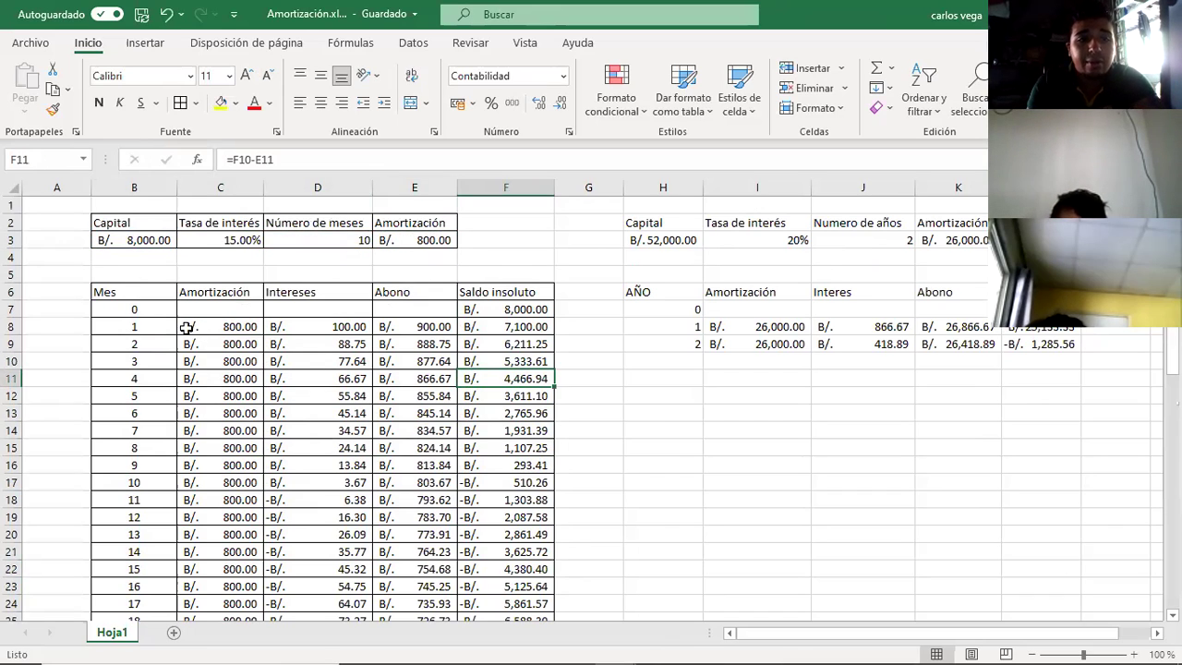
{"action": "left_click", "coordinate": [133, 307]}
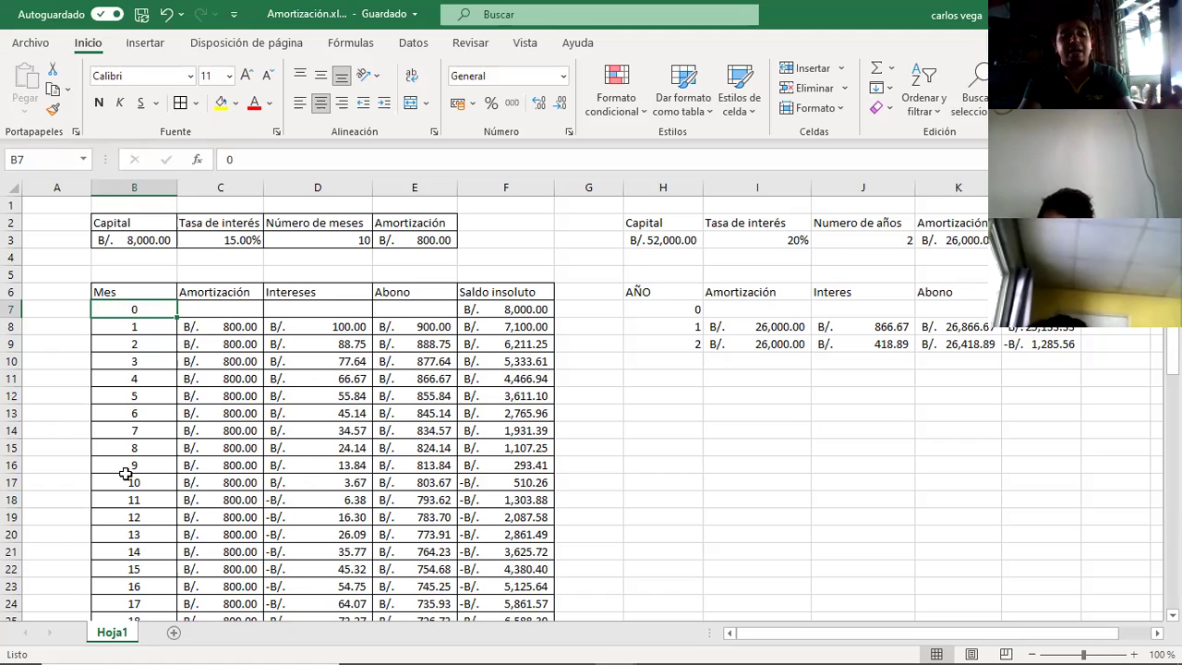
{"action": "left_click", "coordinate": [154, 569]}
{"action": "left_click", "coordinate": [508, 565]}
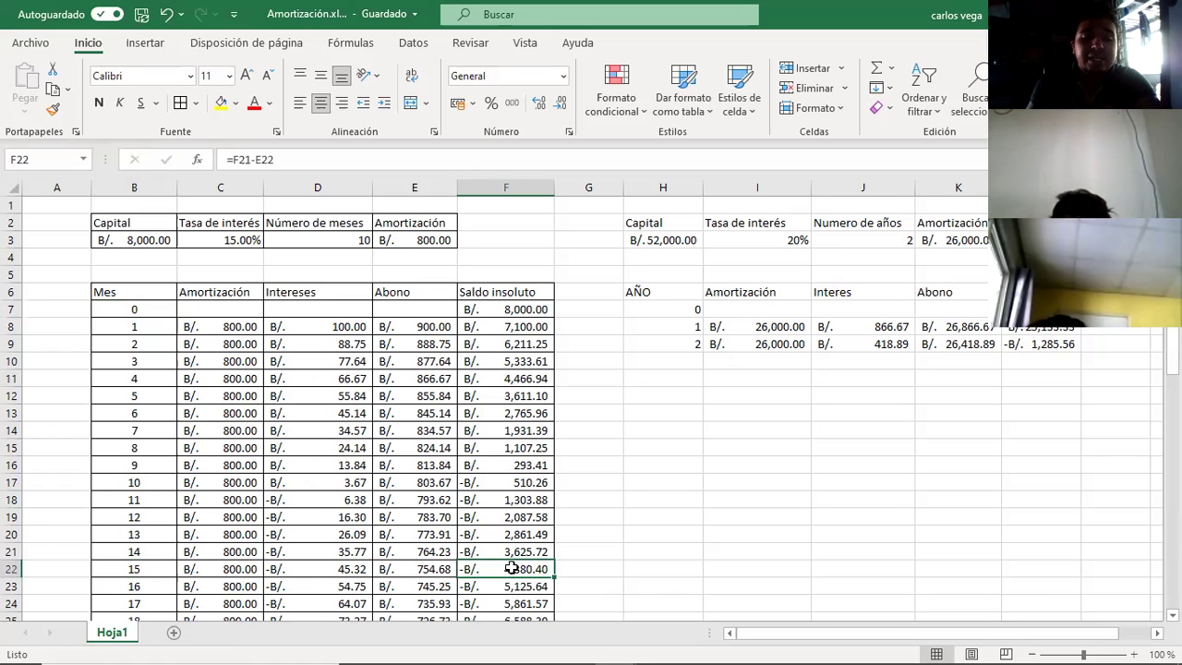
{"action": "left_click", "coordinate": [501, 310]}
{"action": "key", "text": "ctrl+Down"}
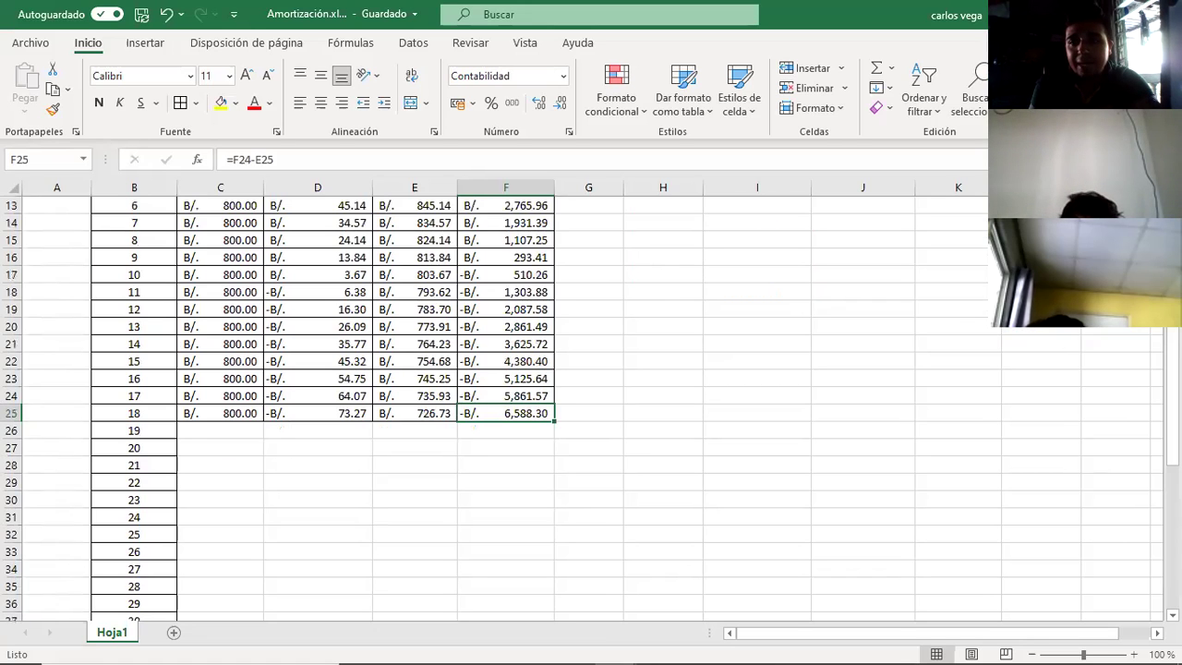
{"action": "scroll", "coordinate": [581, 406], "scroll_direction": "up", "scroll_amount": 4}
{"action": "left_click", "coordinate": [544, 309]}
Inspect the month 1 formulas for Amortización, Intereses, Abono and Saldo insoluto in C8:F8.
{"action": "double_click", "coordinate": [240, 327]}
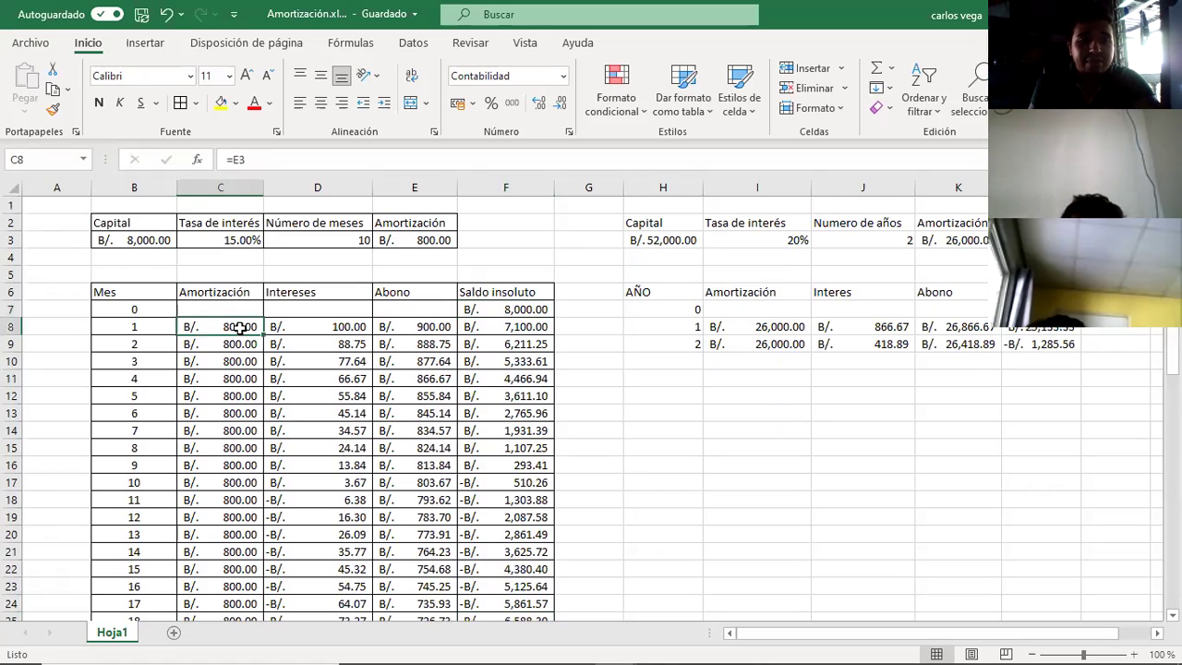
{"action": "left_click", "coordinate": [246, 432]}
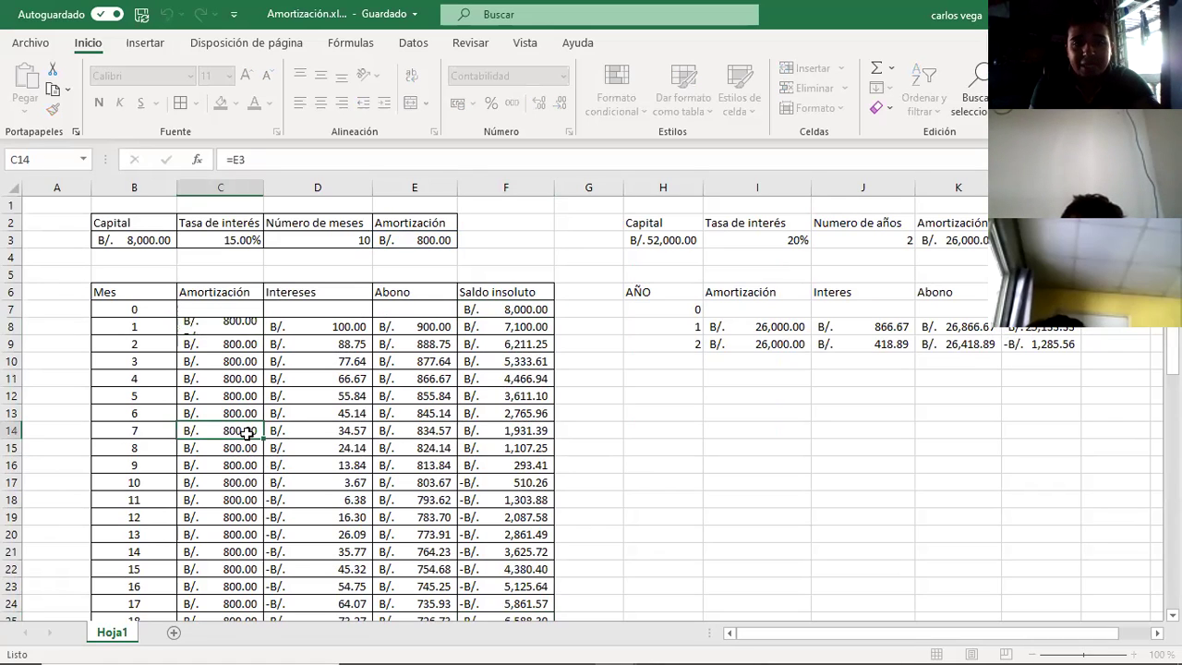
{"action": "double_click", "coordinate": [348, 326]}
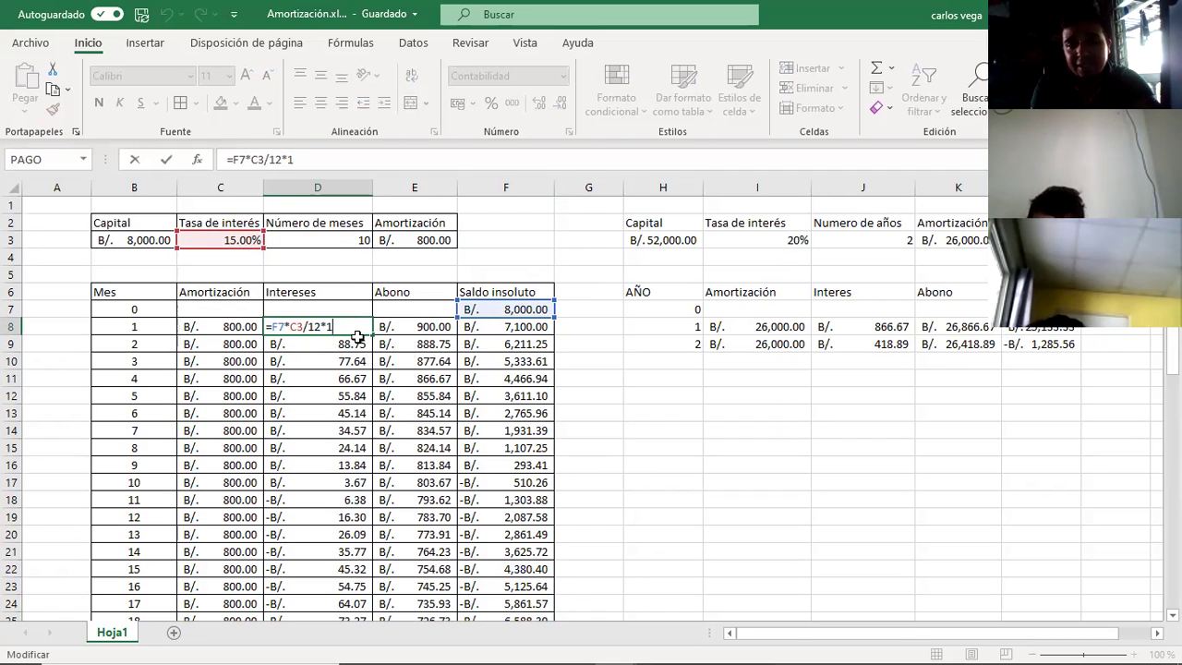
{"action": "left_click", "coordinate": [379, 359]}
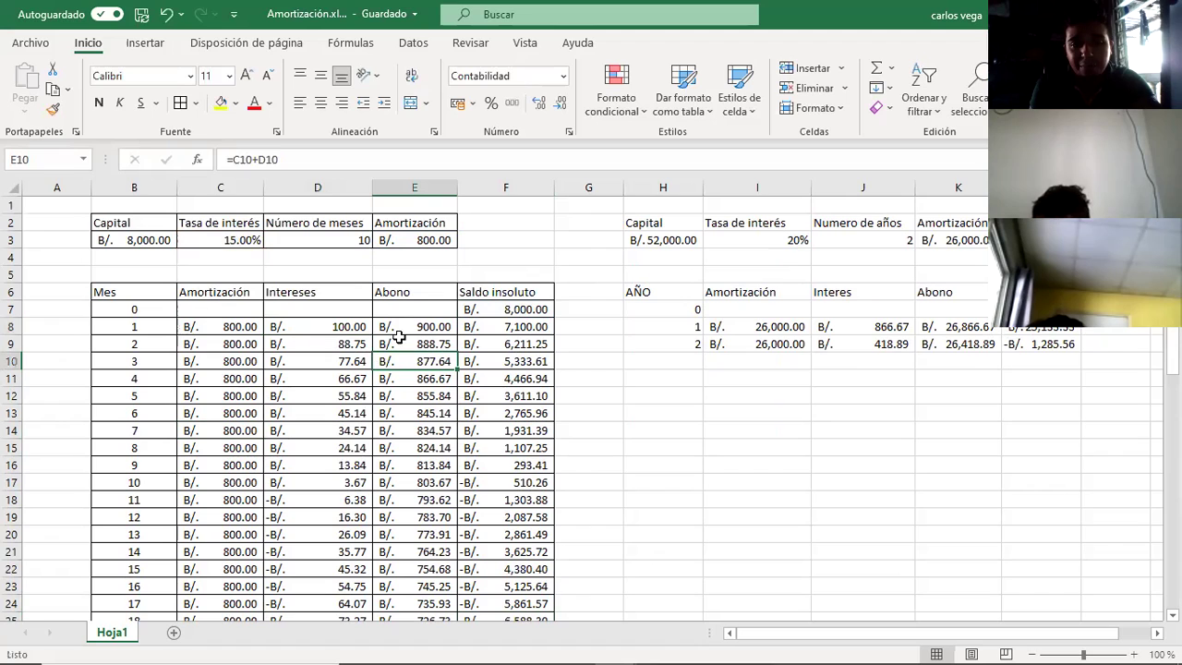
{"action": "double_click", "coordinate": [410, 327]}
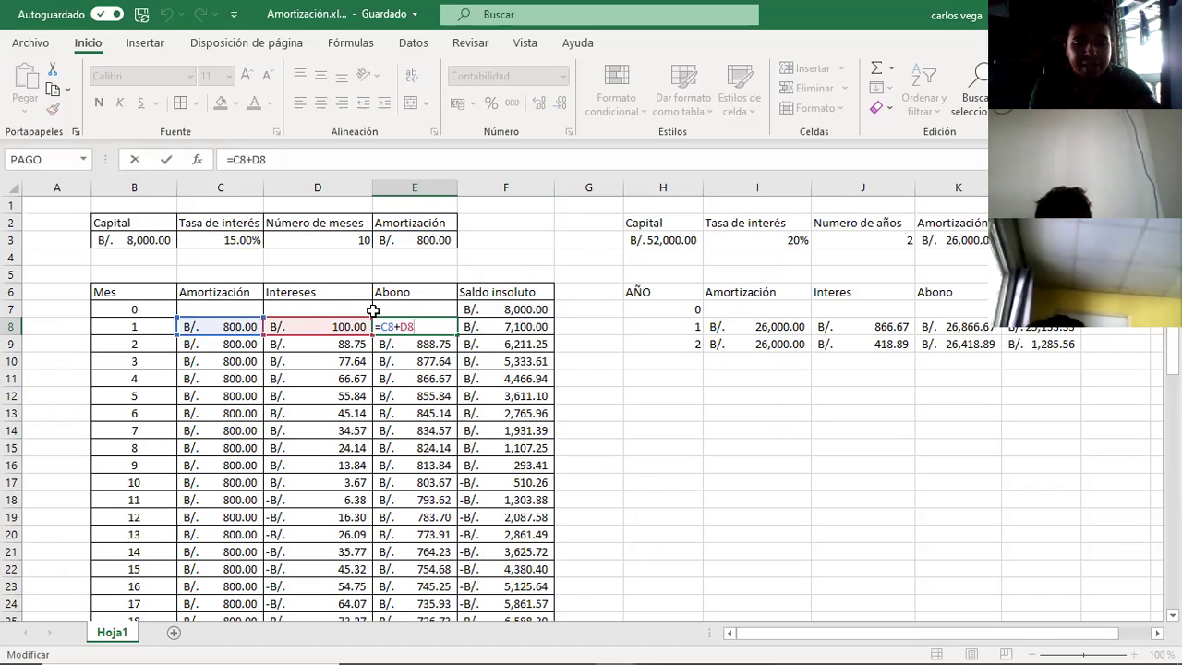
{"action": "left_click", "coordinate": [504, 374]}
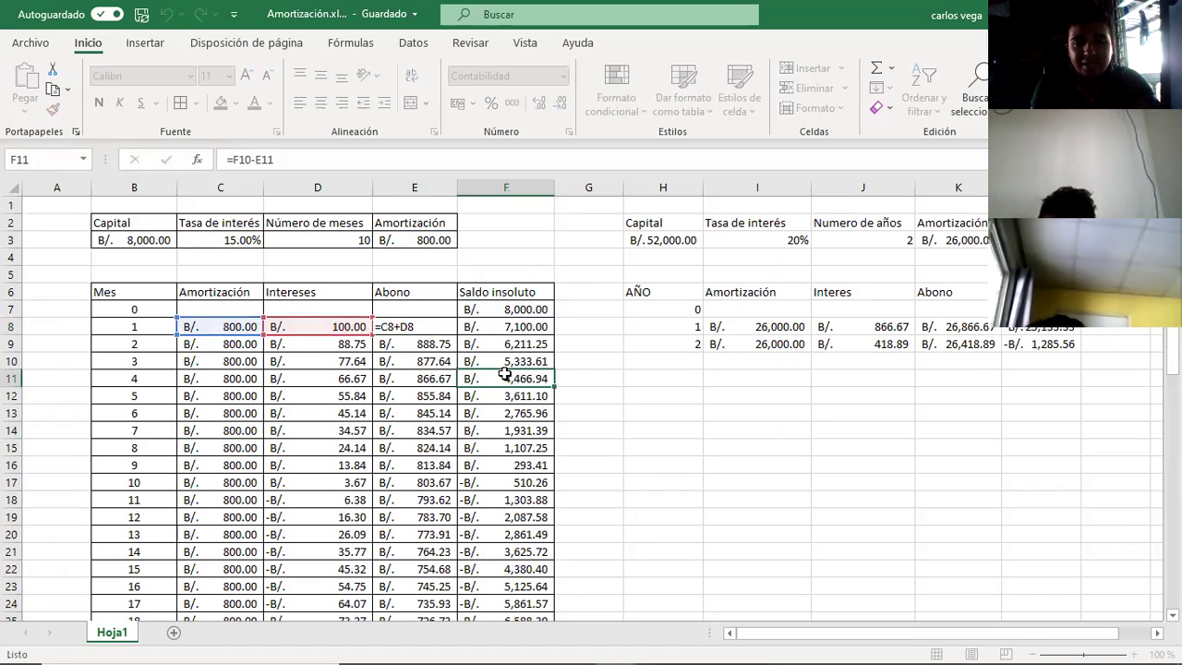
{"action": "double_click", "coordinate": [502, 325]}
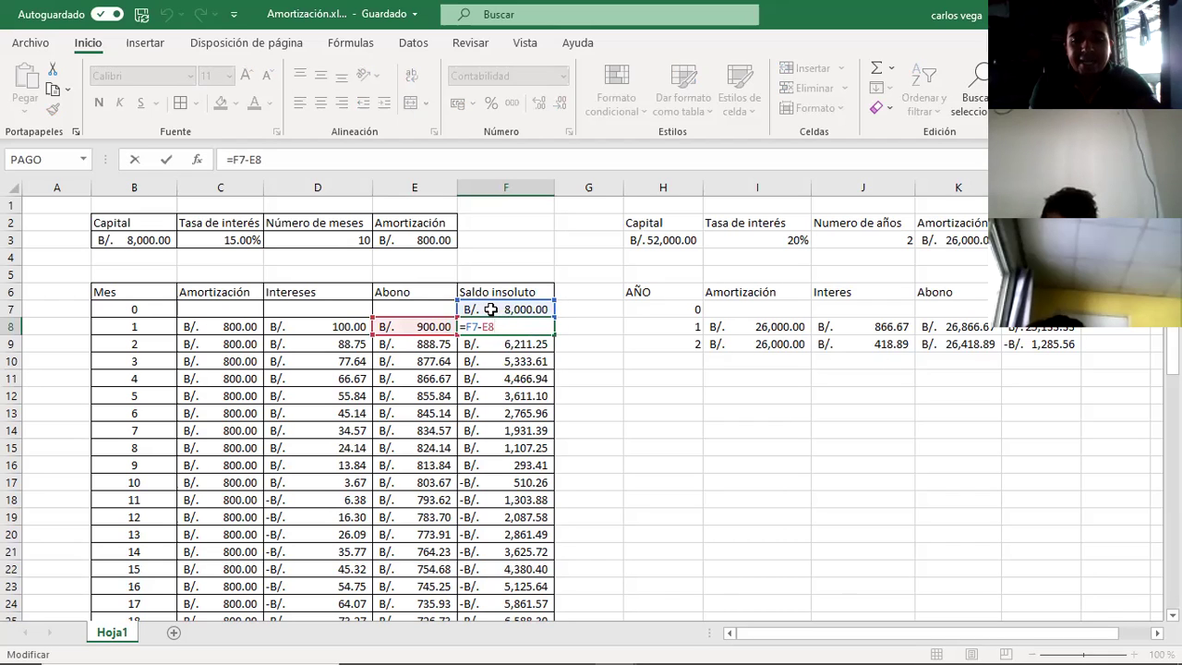
Look over the early rows of the monthly amortization table, including the month 3 formulas, and the annual table in H2:J9.
{"action": "left_click", "coordinate": [587, 316]}
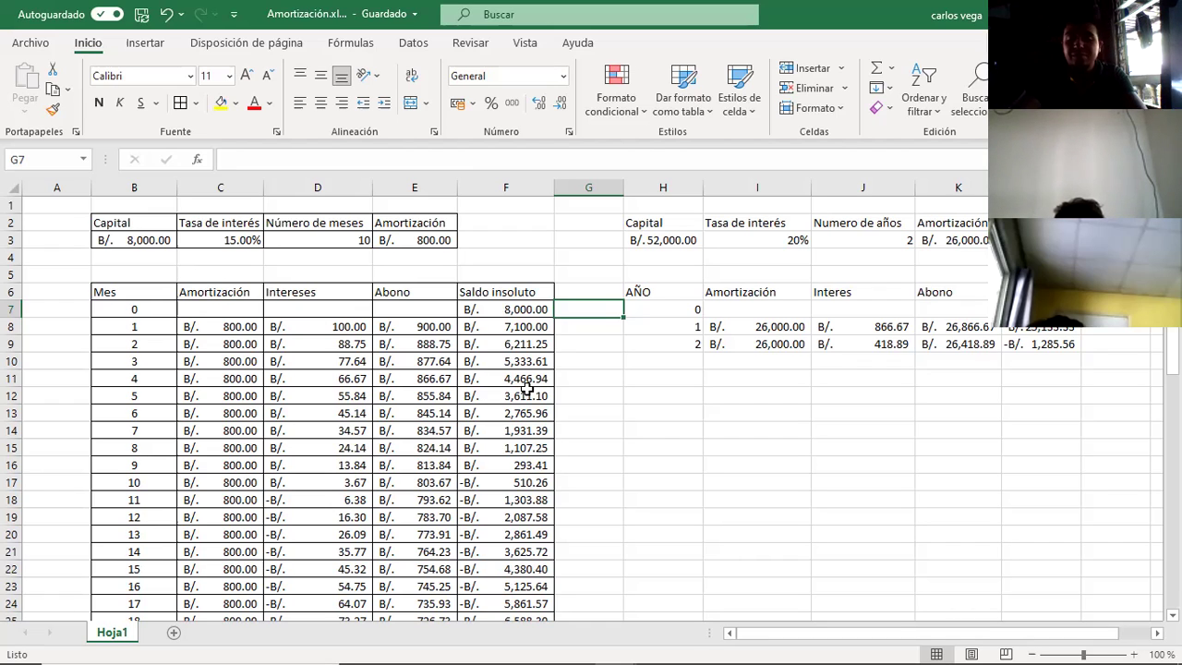
{"action": "left_click", "coordinate": [238, 288]}
{"action": "left_click", "coordinate": [180, 355]}
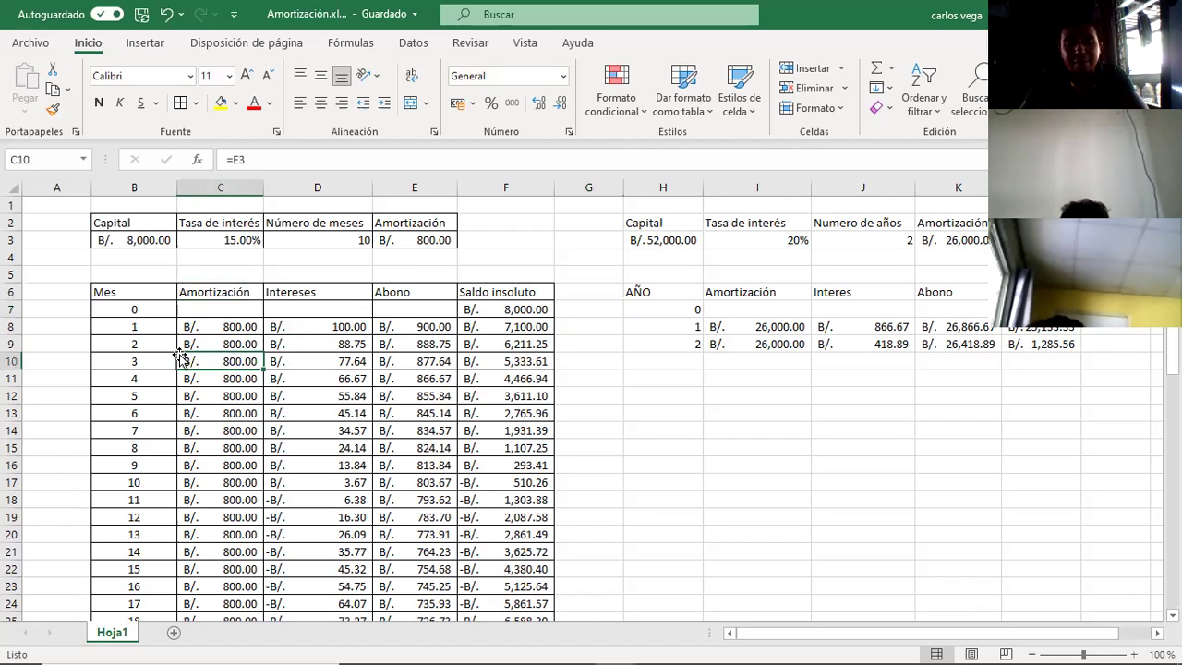
{"action": "left_click", "coordinate": [517, 345]}
{"action": "left_click", "coordinate": [532, 359]}
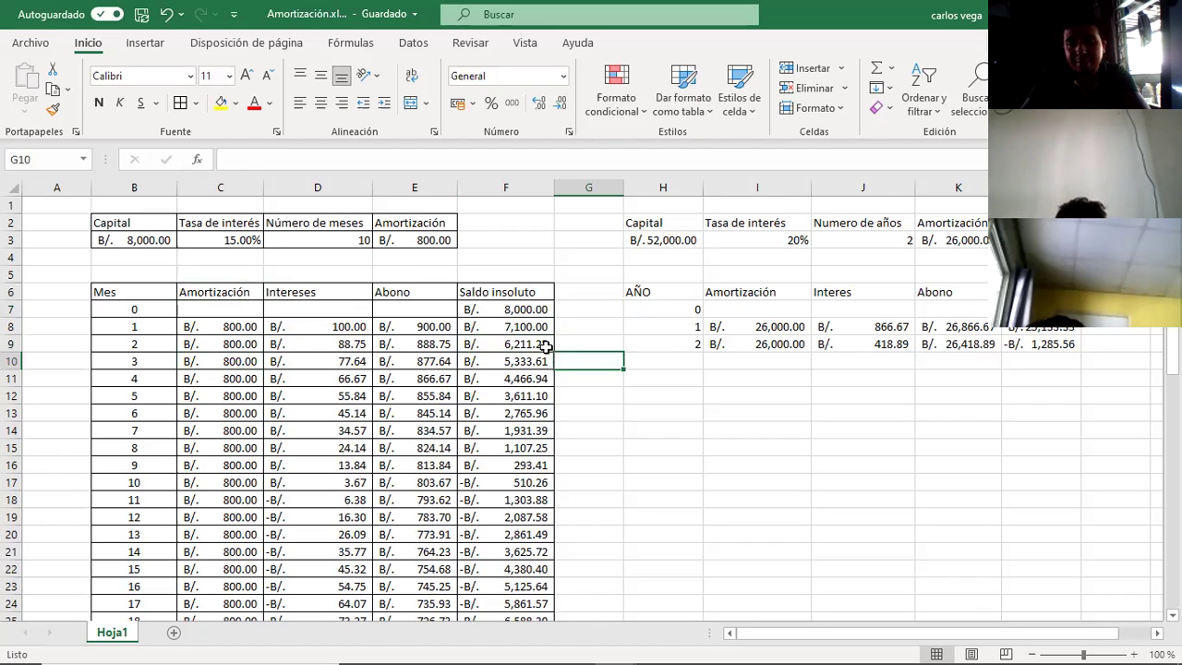
{"action": "left_click", "coordinate": [527, 311]}
{"action": "left_click", "coordinate": [287, 356]}
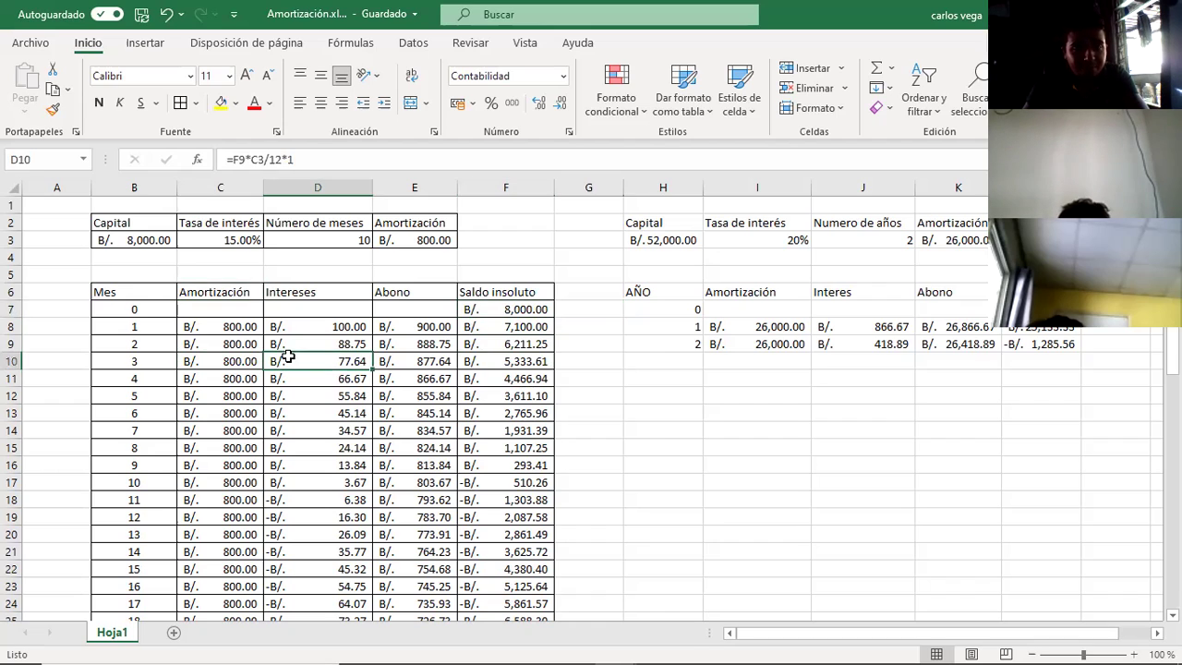
{"action": "left_click", "coordinate": [227, 352]}
{"action": "left_click", "coordinate": [389, 444]}
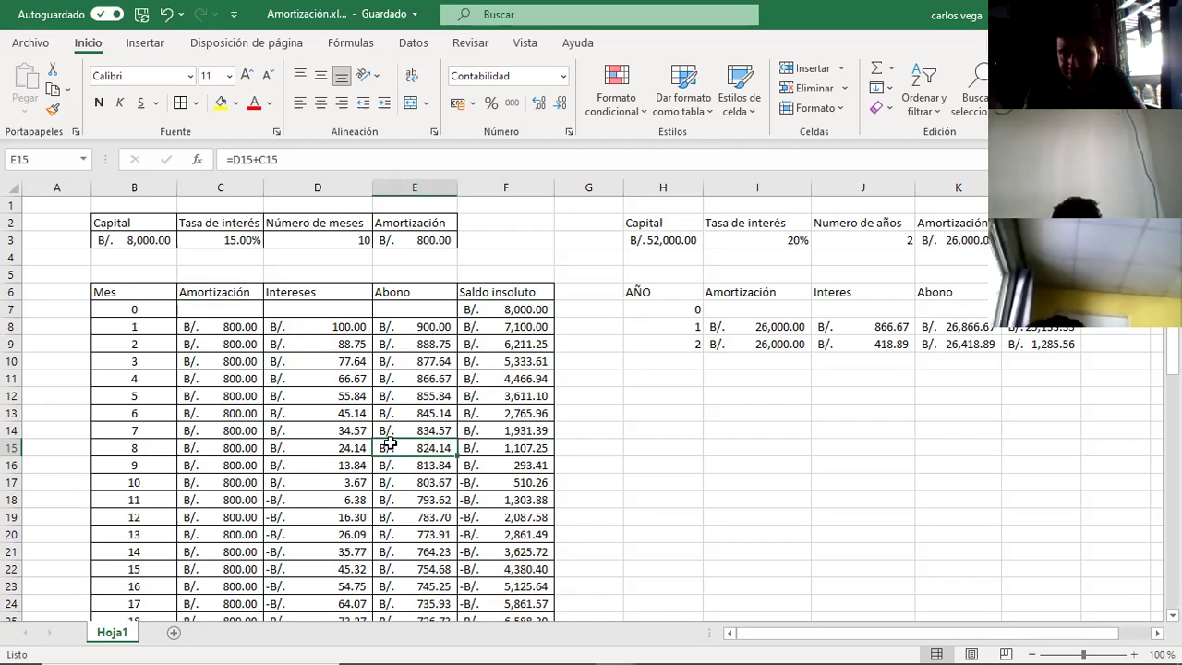
{"action": "left_click", "coordinate": [447, 274]}
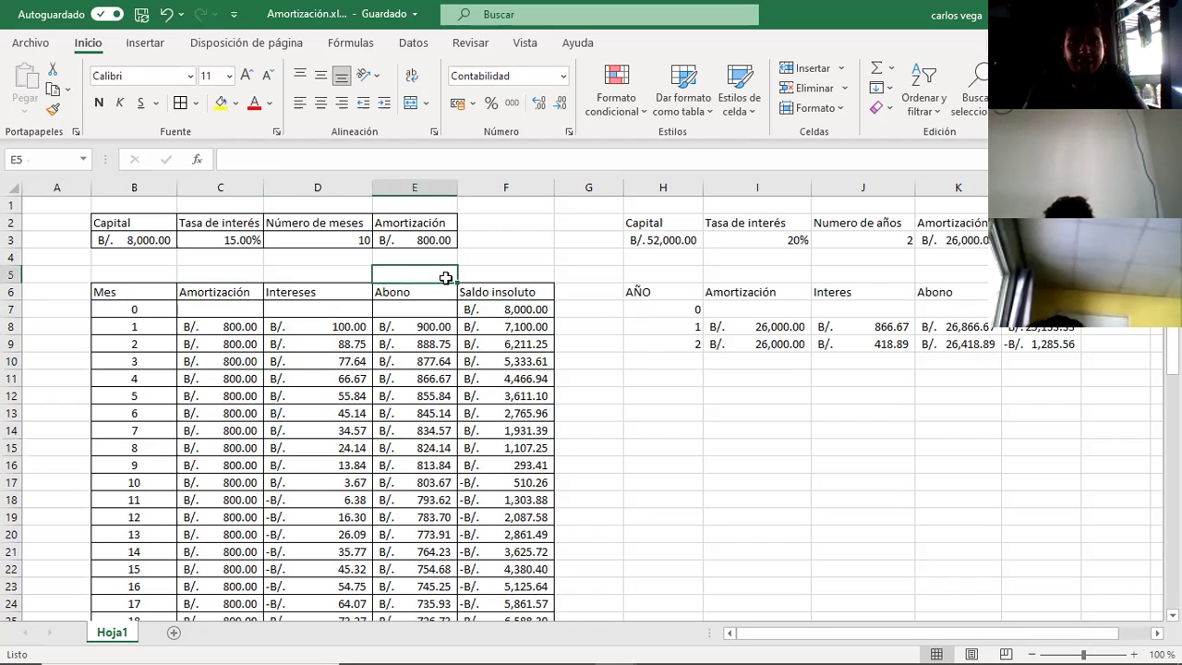
{"action": "left_click", "coordinate": [300, 359]}
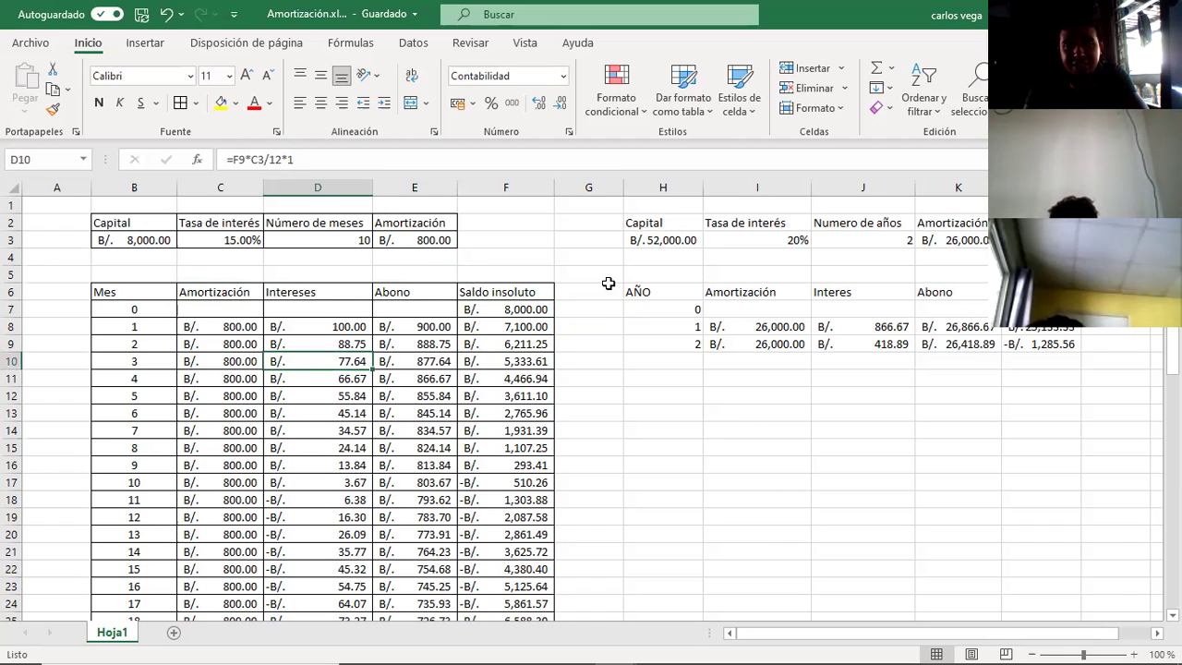
{"action": "left_click_drag", "start_coordinate": [650, 223], "coordinate": [855, 344]}
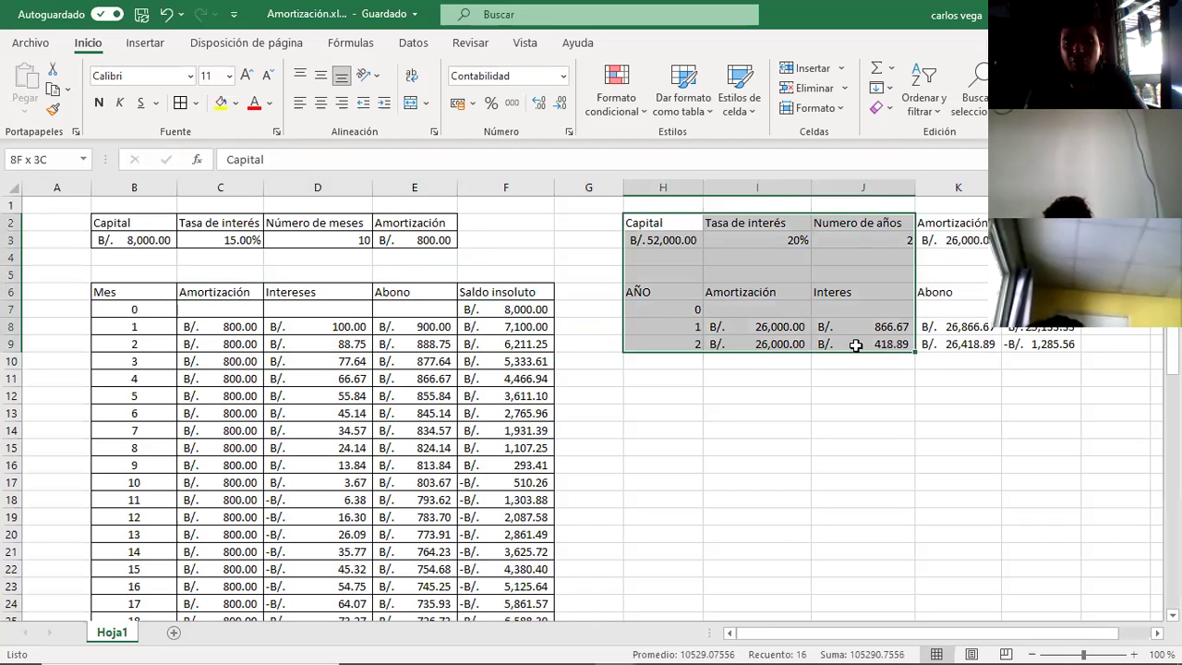
{"action": "left_click", "coordinate": [665, 408]}
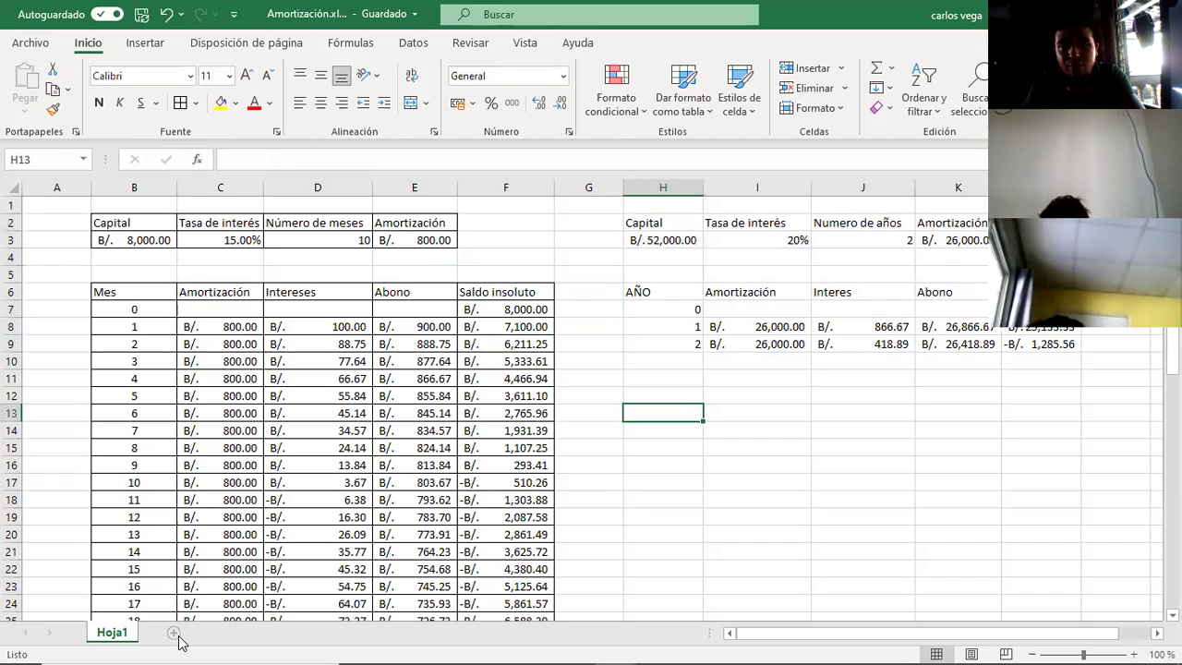
Add a new blank worksheet and rename the sheet Hoja1 as Amortización.
{"action": "left_click", "coordinate": [174, 633]}
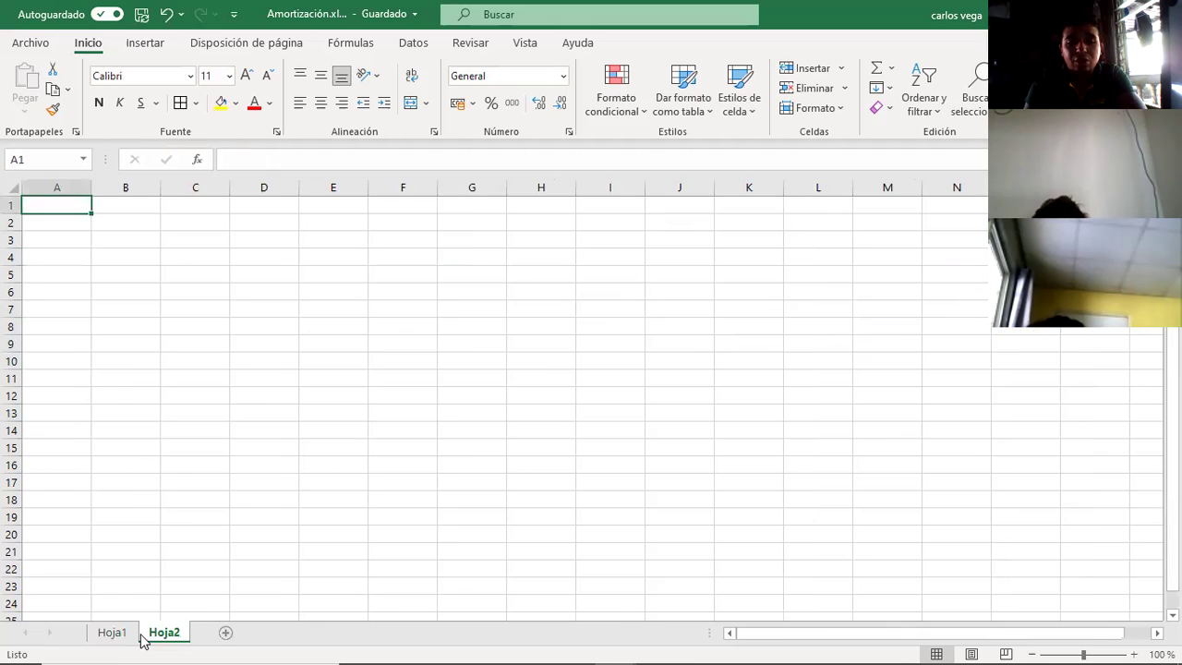
{"action": "left_click", "coordinate": [113, 633]}
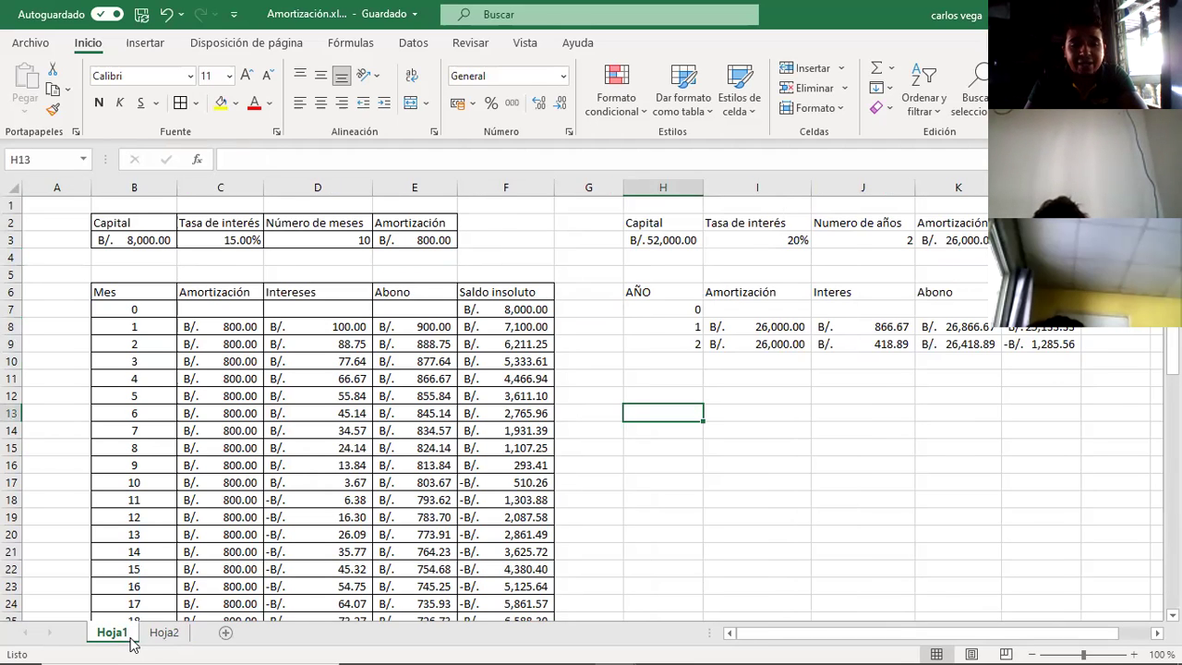
{"action": "double_click", "coordinate": [130, 637]}
{"action": "key", "text": "BackSpace"}
{"action": "type", "text": "AA"}
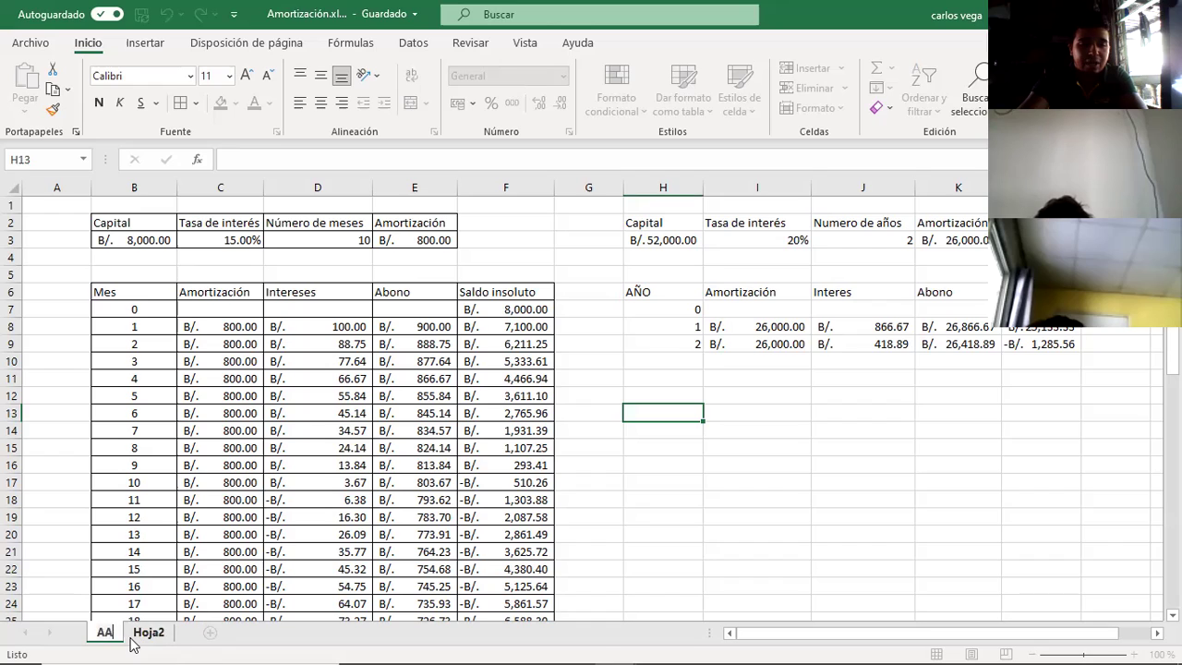
{"action": "key", "text": "BackSpace"}
{"action": "type", "text": "mor"}
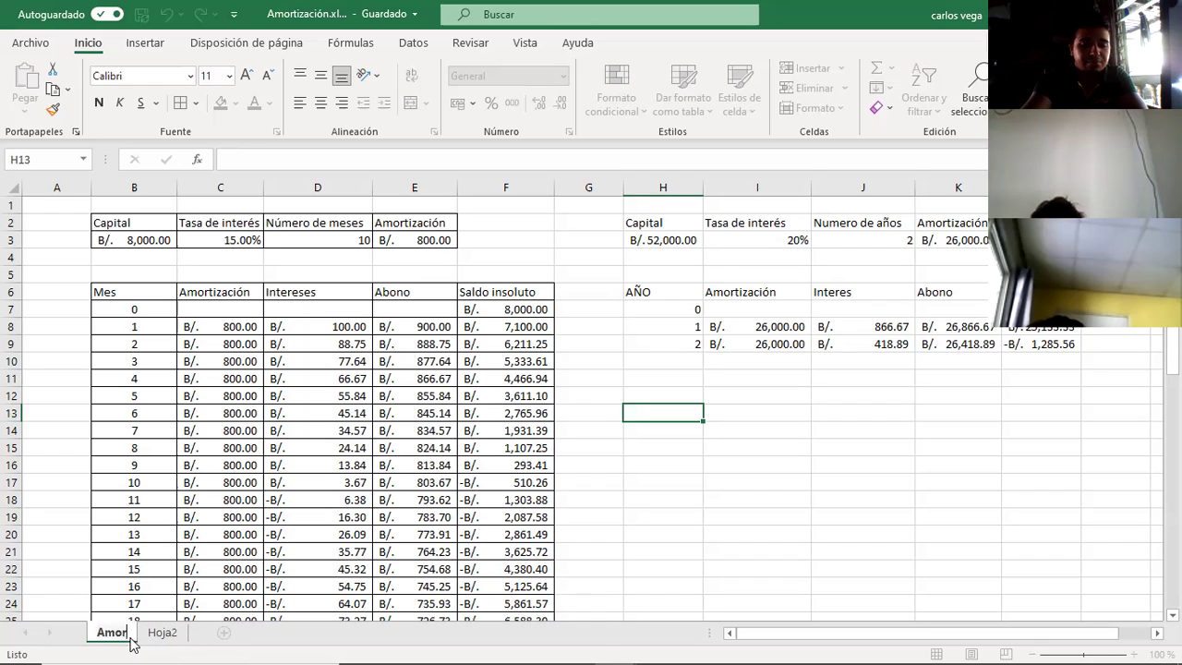
{"action": "type", "text": "tizacipon"}
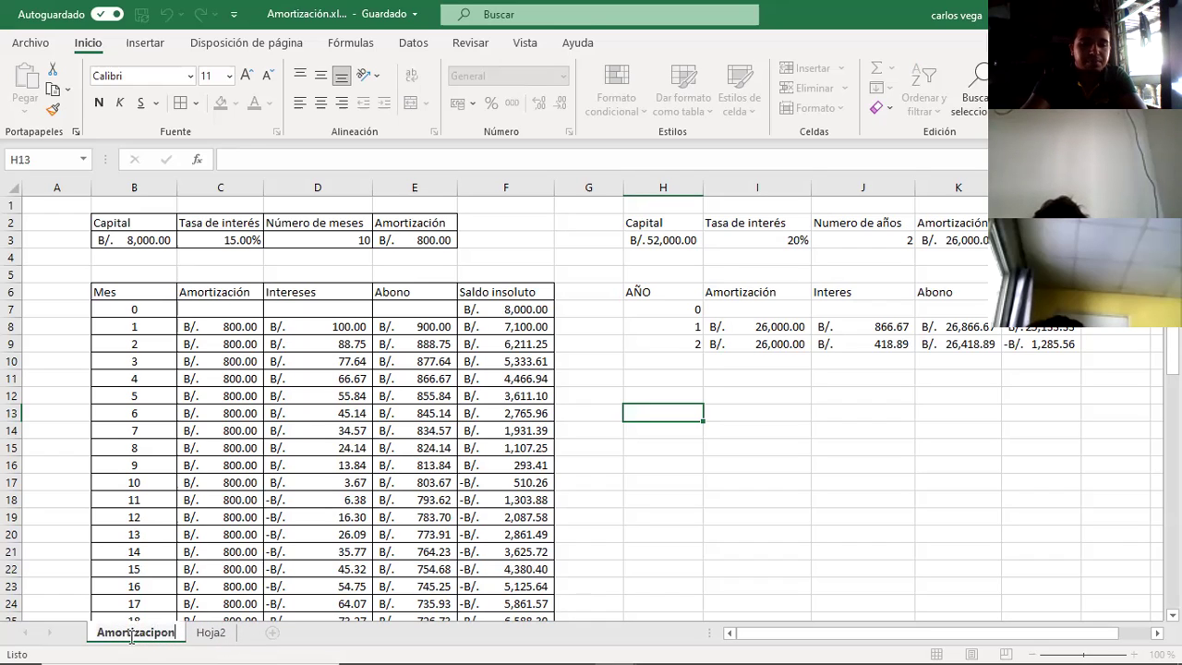
{"action": "key", "text": "BackSpace"}
{"action": "key", "text": "BackSpace"}
{"action": "key", "text": "BackSpace"}
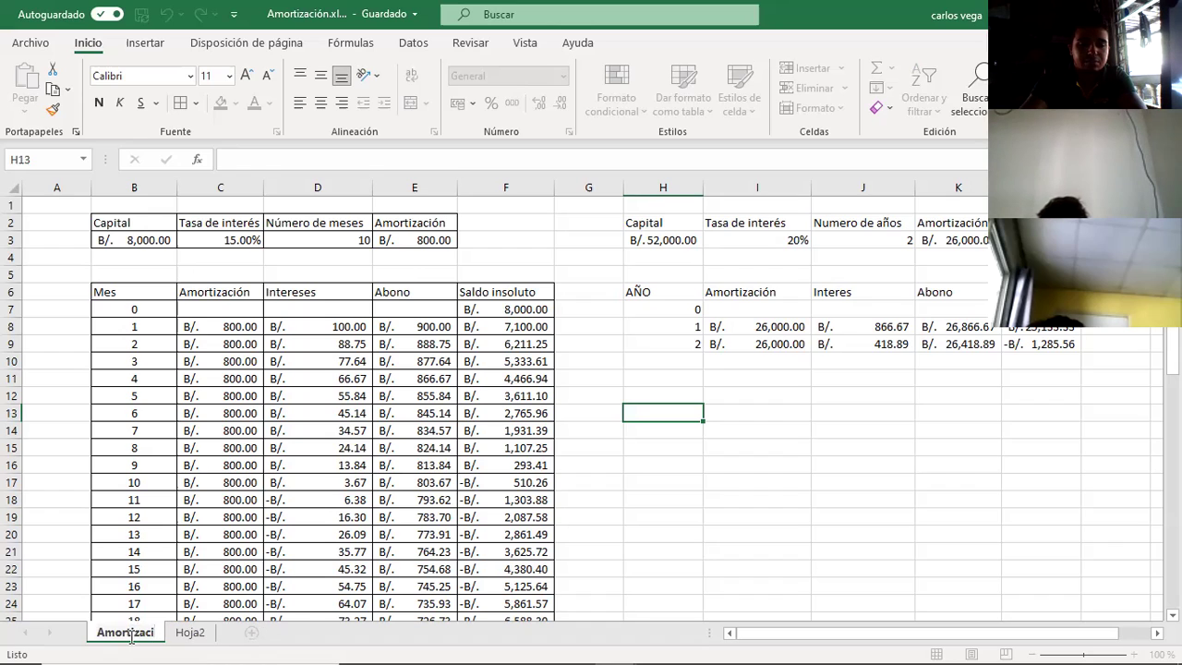
{"action": "type", "text": "ón"}
{"action": "key", "text": "Return"}
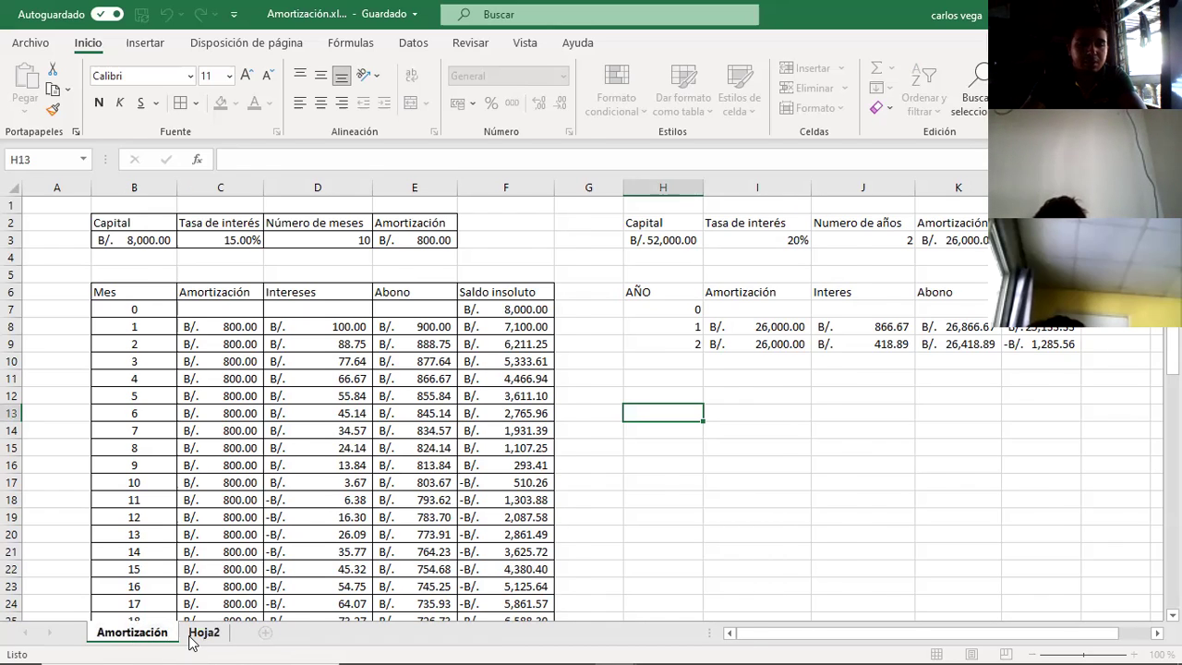
Rename the blank second worksheet as Anualidad and return to the Amortización sheet.
{"action": "left_click", "coordinate": [196, 635]}
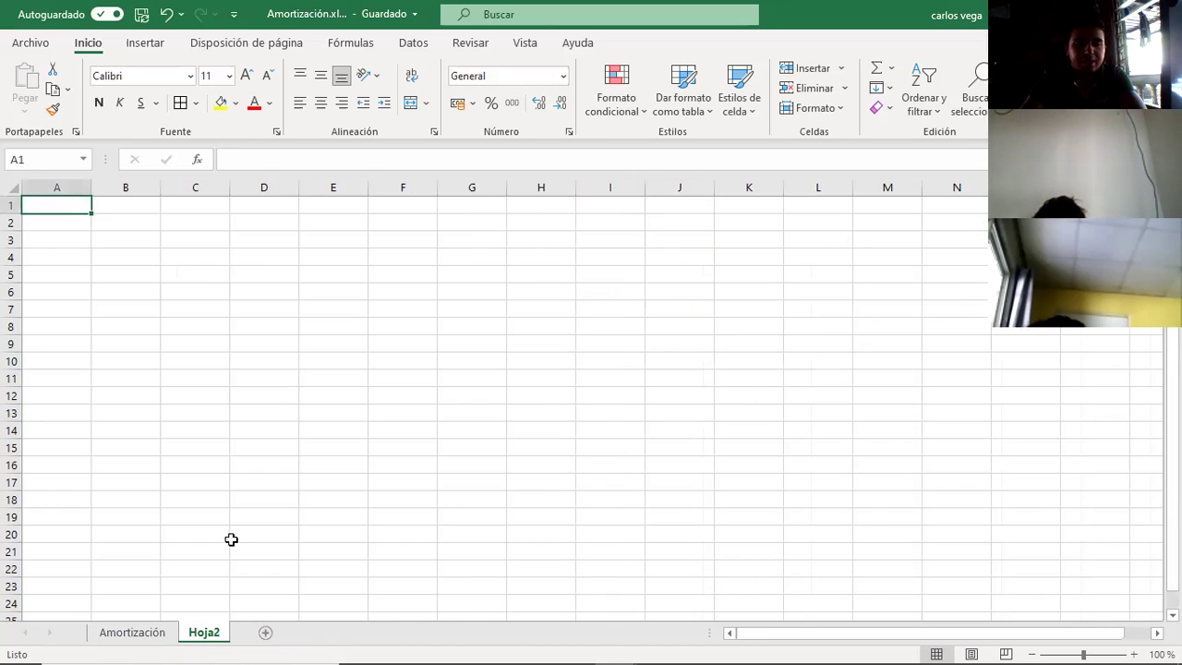
{"action": "right_click", "coordinate": [221, 634]}
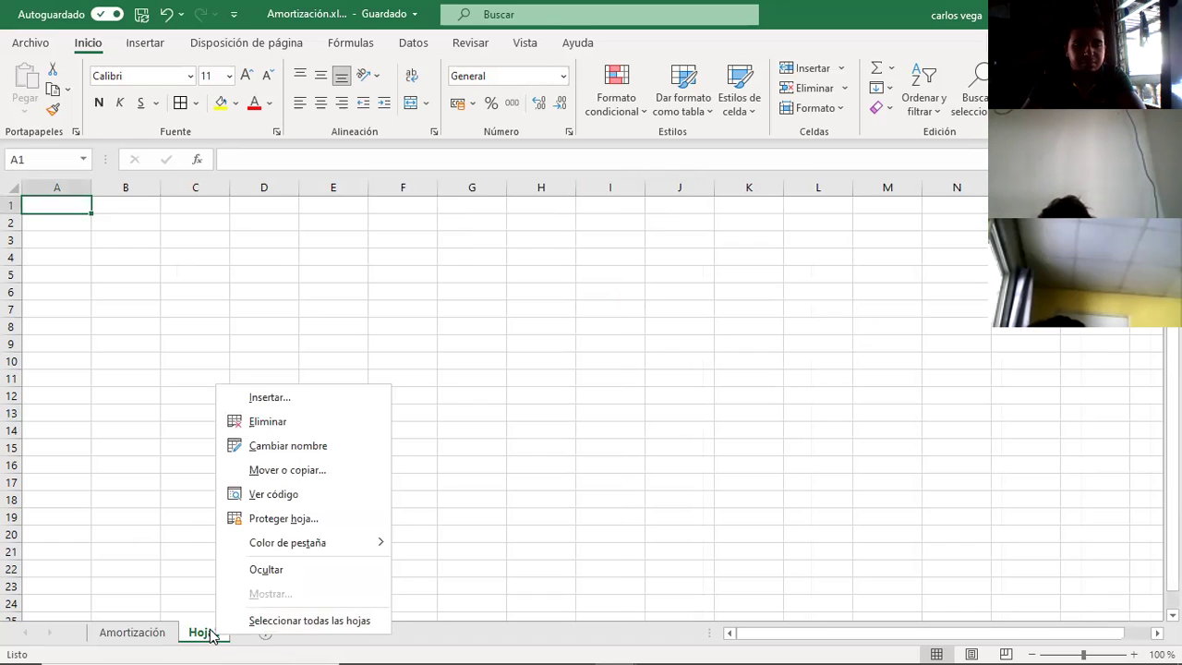
{"action": "key", "text": "Escape"}
{"action": "double_click", "coordinate": [213, 633]}
{"action": "type", "text": "Aan"}
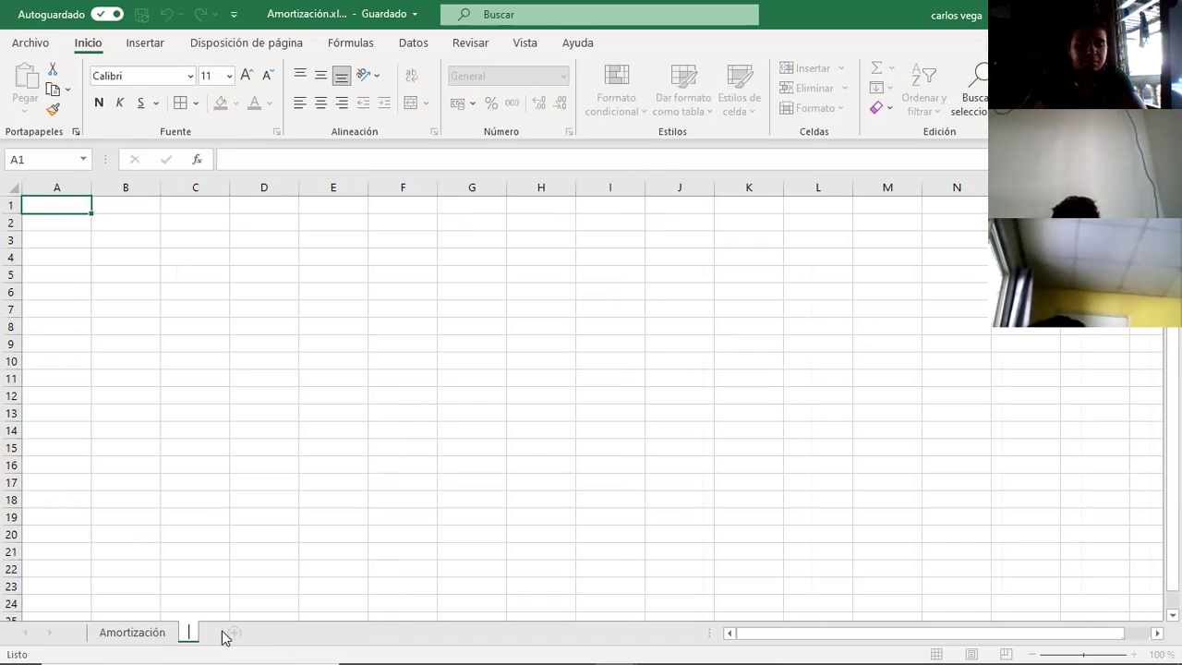
{"action": "type", "text": "ualidad"}
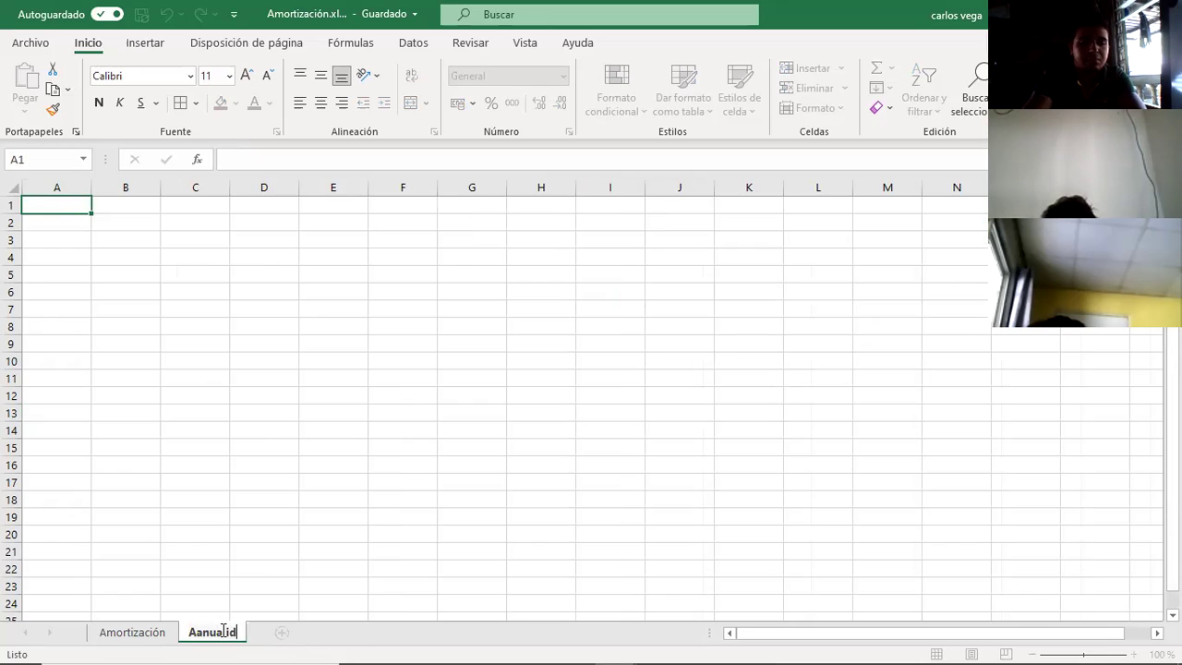
{"action": "left_click", "coordinate": [201, 635]}
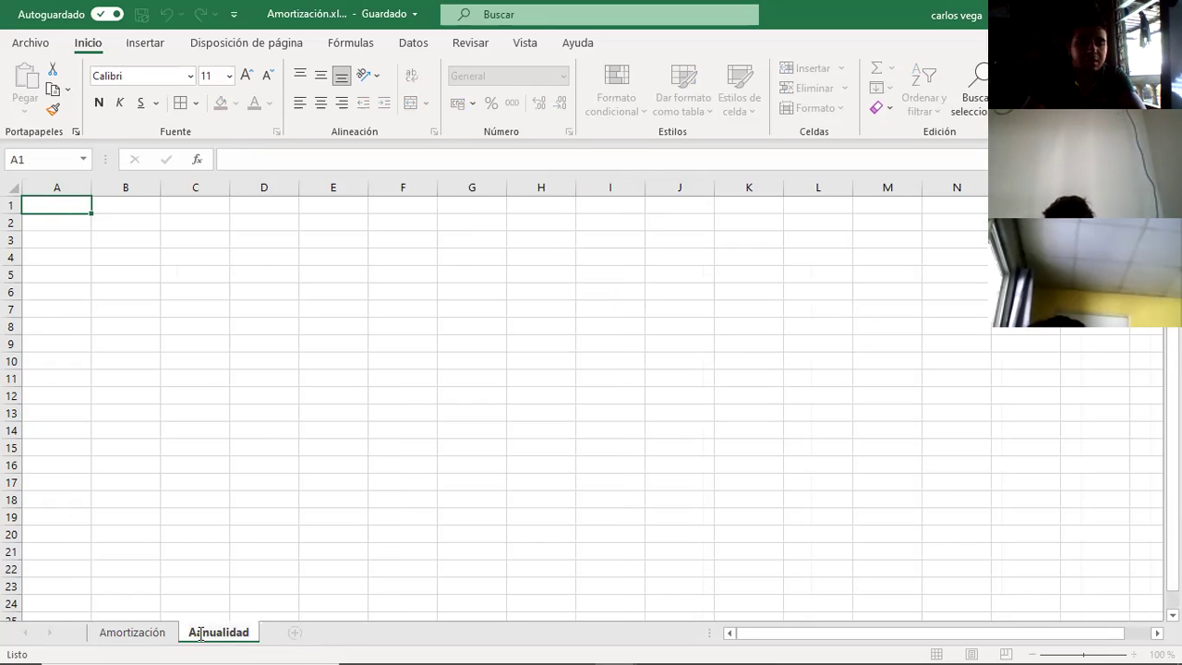
{"action": "key", "text": "BackSpace"}
{"action": "key", "text": "Return"}
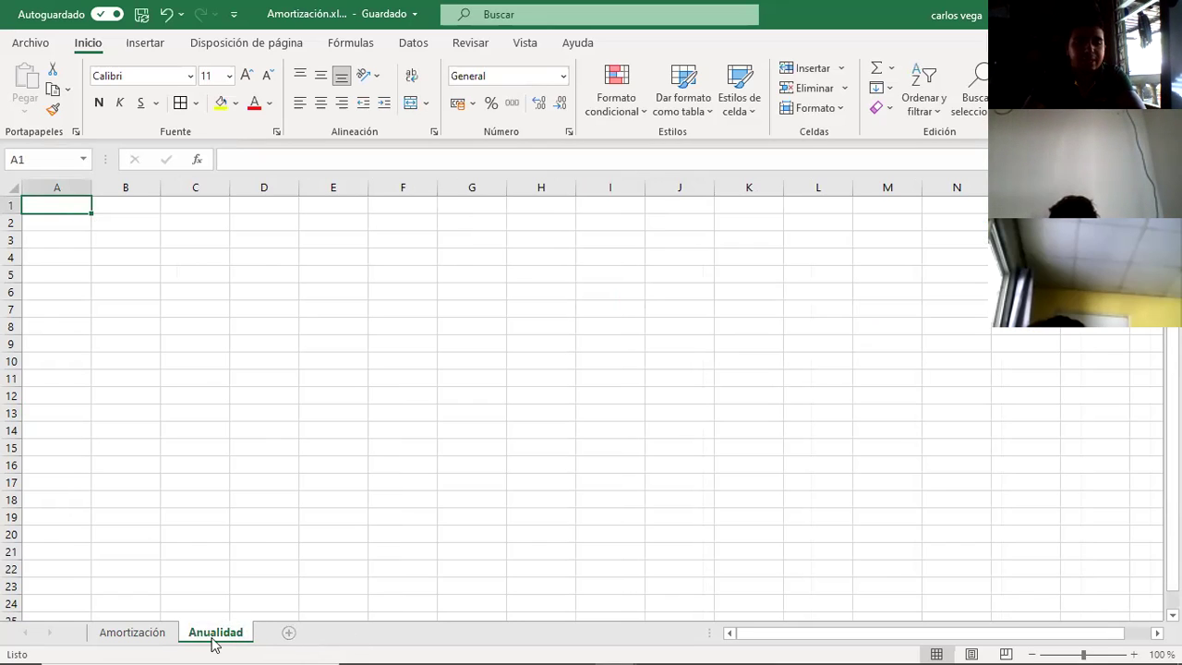
{"action": "left_click", "coordinate": [137, 635]}
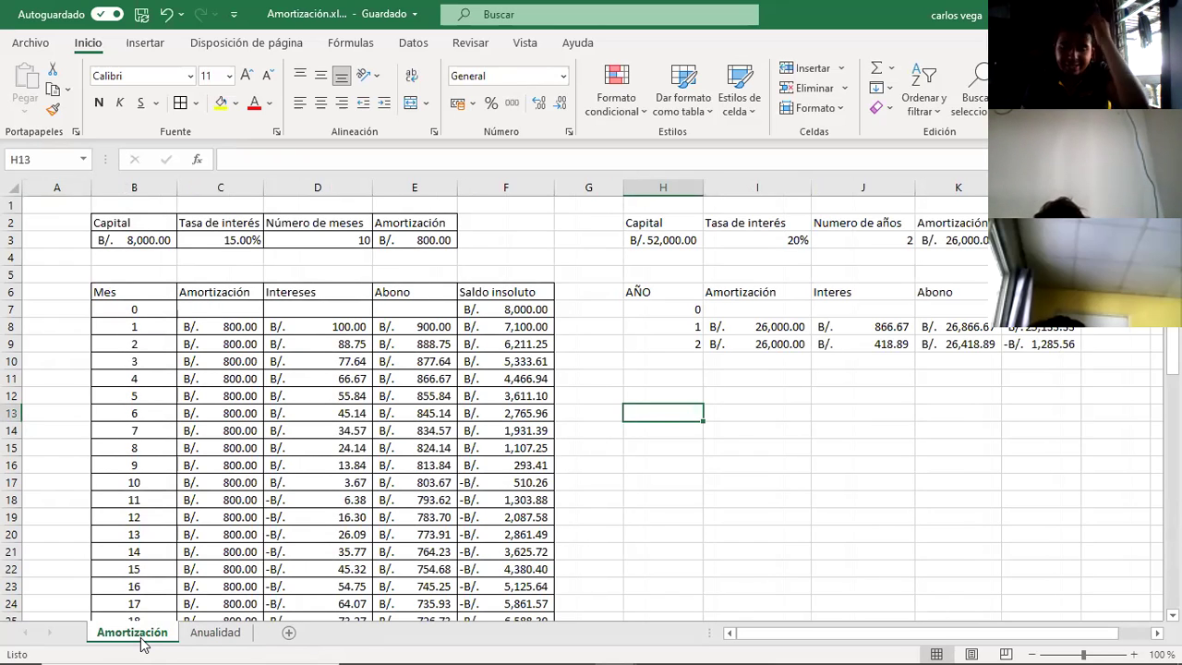